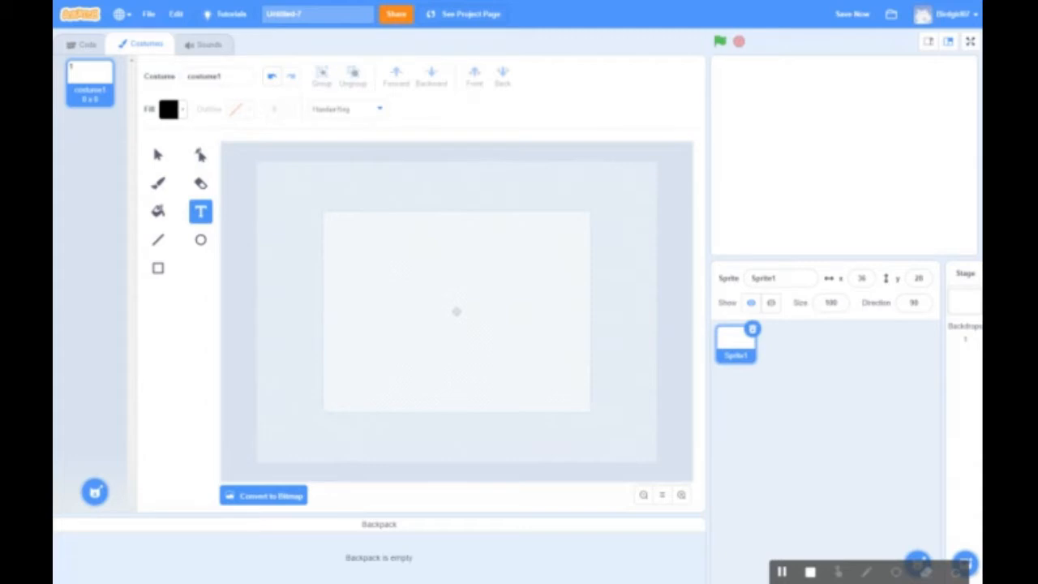
Convert the blank costume1 from vector to bitmap
{"action": "left_click", "coordinate": [261, 495]}
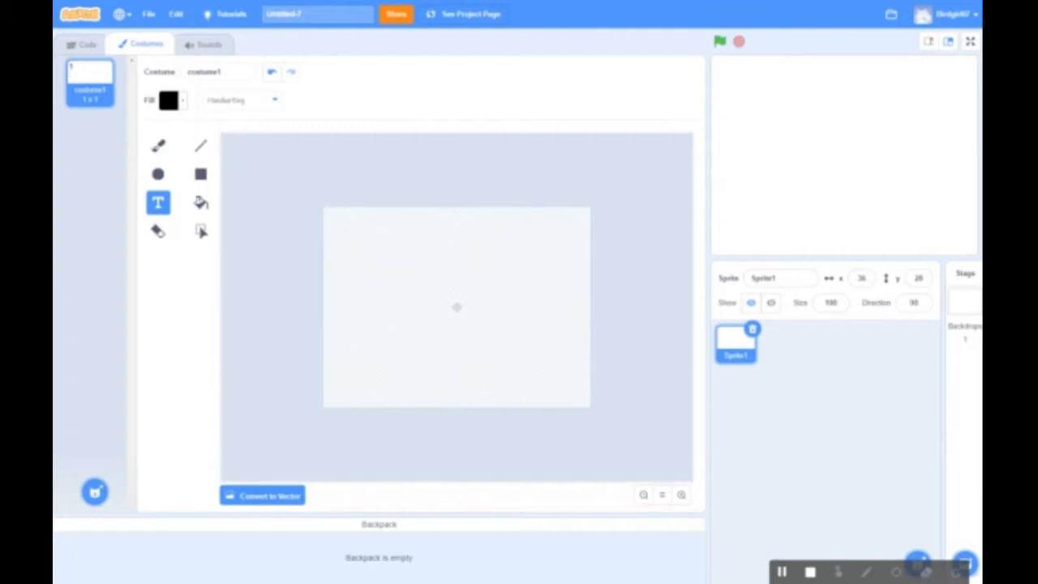
Pick the Rectangle tool in the bitmap costume editor
{"action": "left_click", "coordinate": [200, 176]}
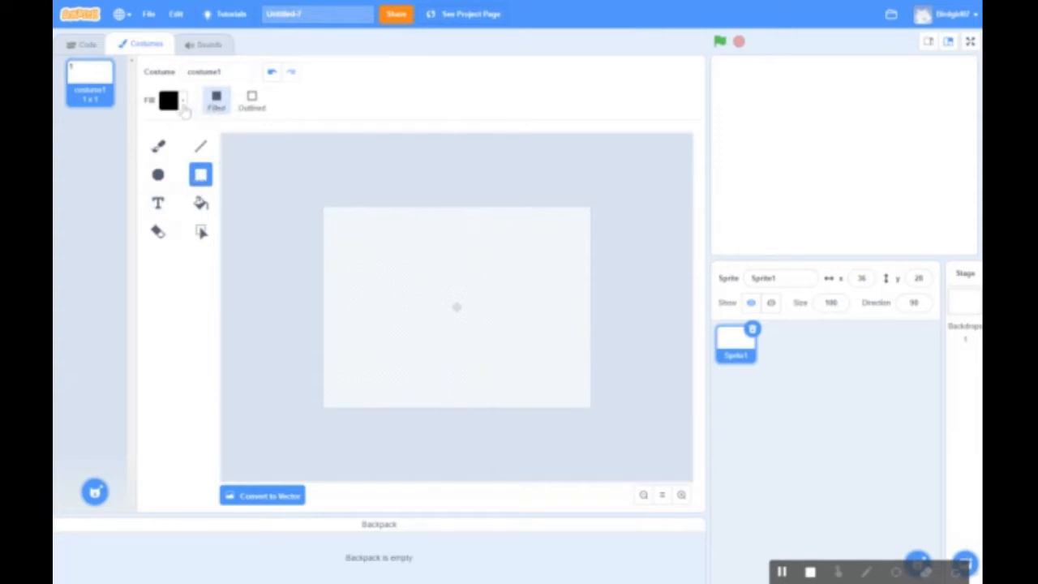
Set the colour to light purple, choose Outlined, and set thickness to 8
{"action": "left_click", "coordinate": [183, 104]}
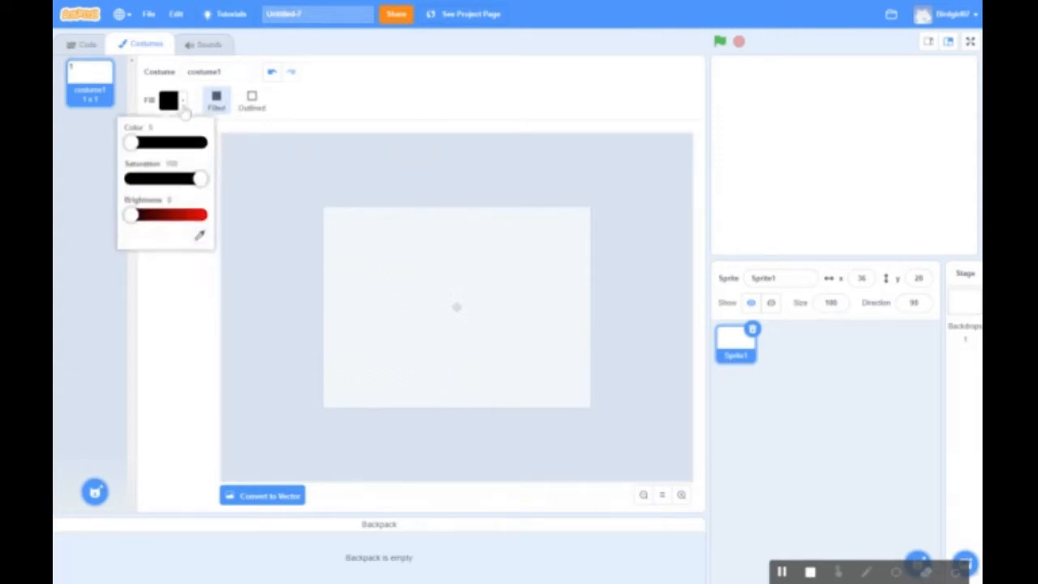
{"action": "left_click_drag", "start_coordinate": [123, 145], "coordinate": [201, 146]}
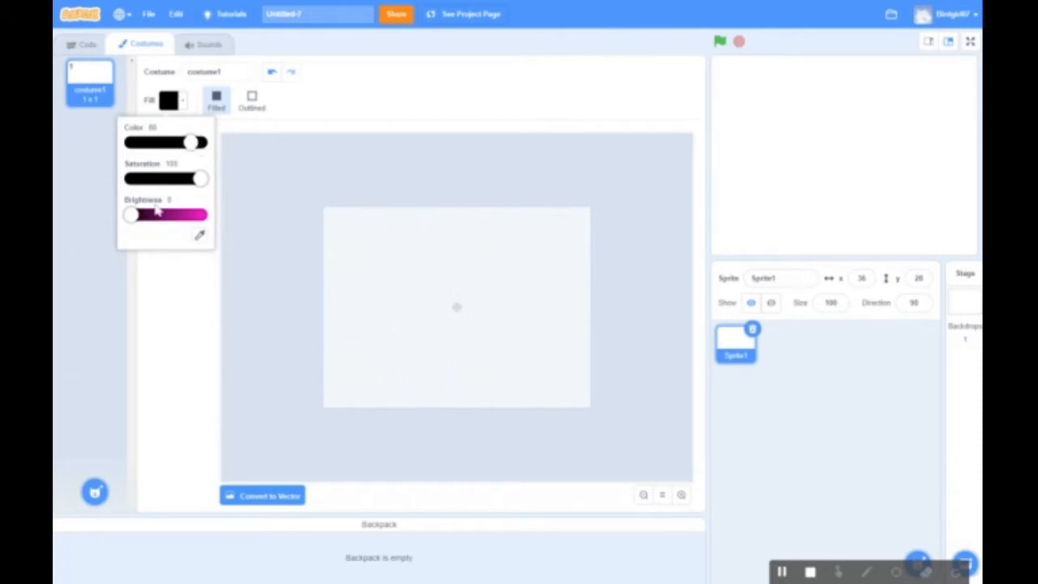
{"action": "left_click_drag", "start_coordinate": [192, 142], "coordinate": [186, 143]}
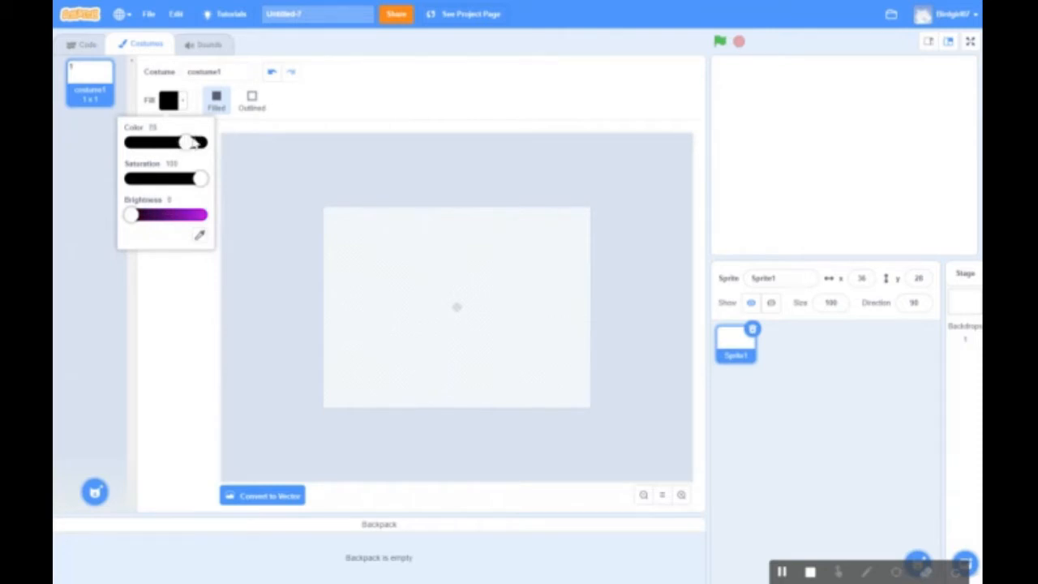
{"action": "left_click_drag", "start_coordinate": [131, 215], "coordinate": [193, 216]}
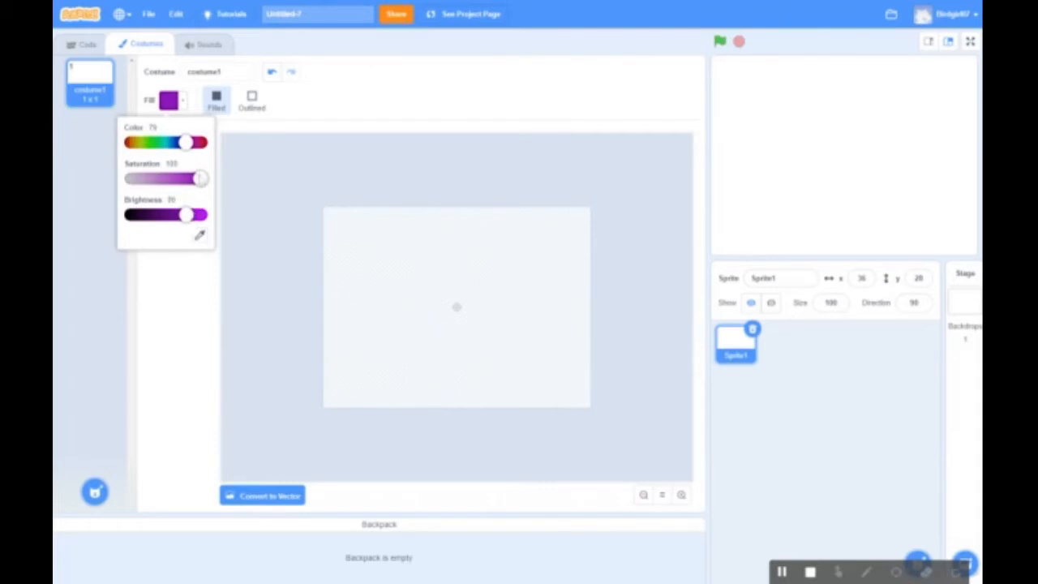
{"action": "left_click_drag", "start_coordinate": [200, 179], "coordinate": [154, 179]}
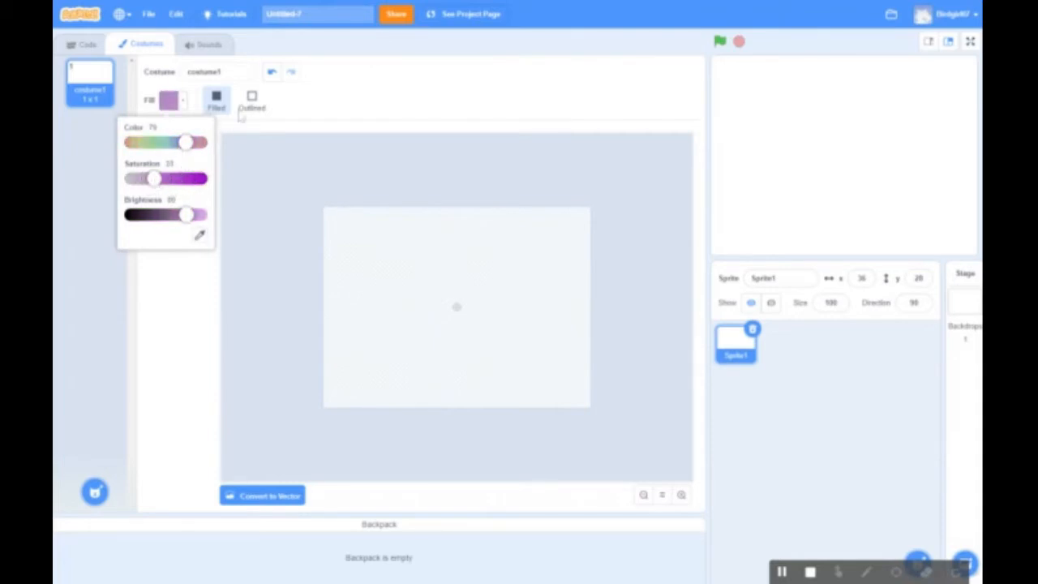
{"action": "left_click", "coordinate": [267, 107]}
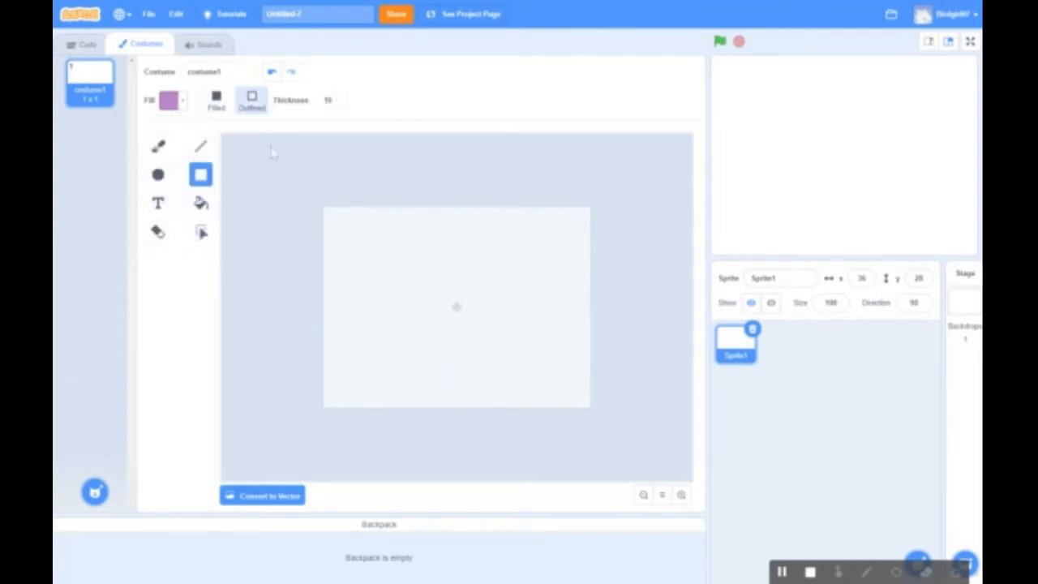
{"action": "left_click", "coordinate": [337, 99]}
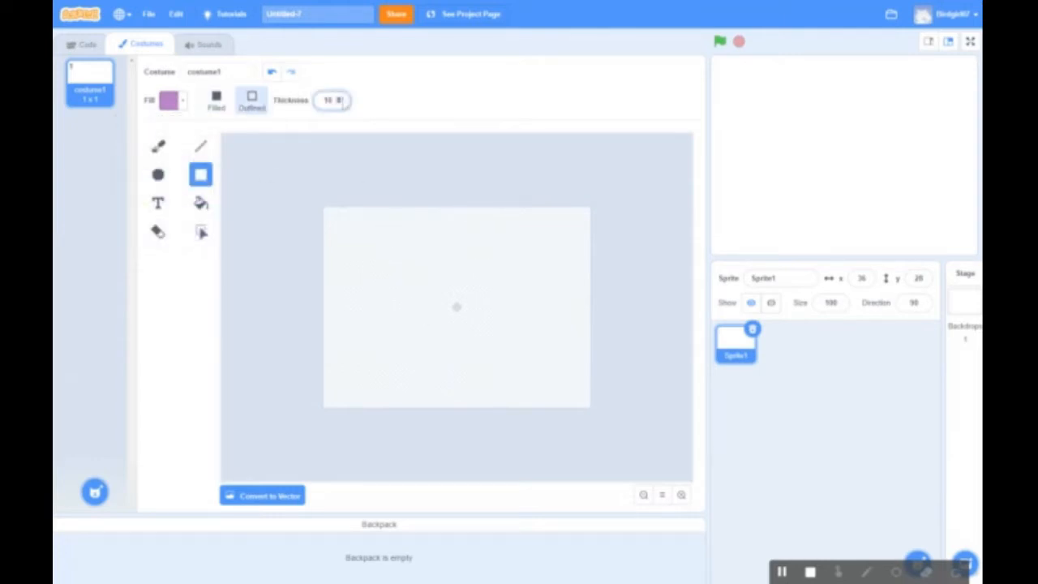
{"action": "left_click", "coordinate": [340, 104]}
{"action": "left_click", "coordinate": [340, 104]}
Draw the purple rectangle in the upper left and delete the stray small rectangle
{"action": "left_click_drag", "start_coordinate": [335, 239], "coordinate": [428, 317]}
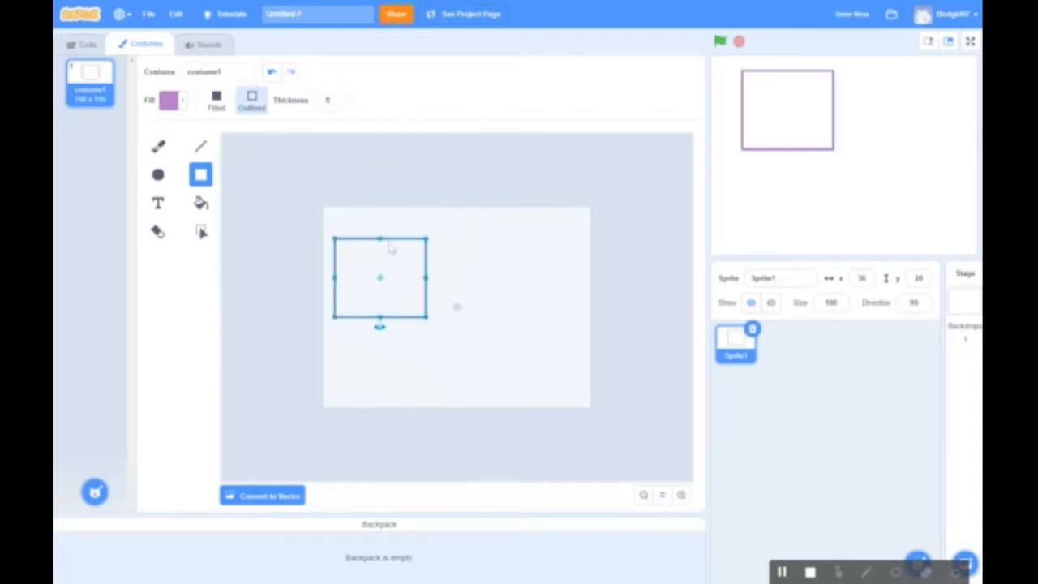
{"action": "left_click_drag", "start_coordinate": [383, 270], "coordinate": [396, 288]}
{"action": "key", "text": "Delete"}
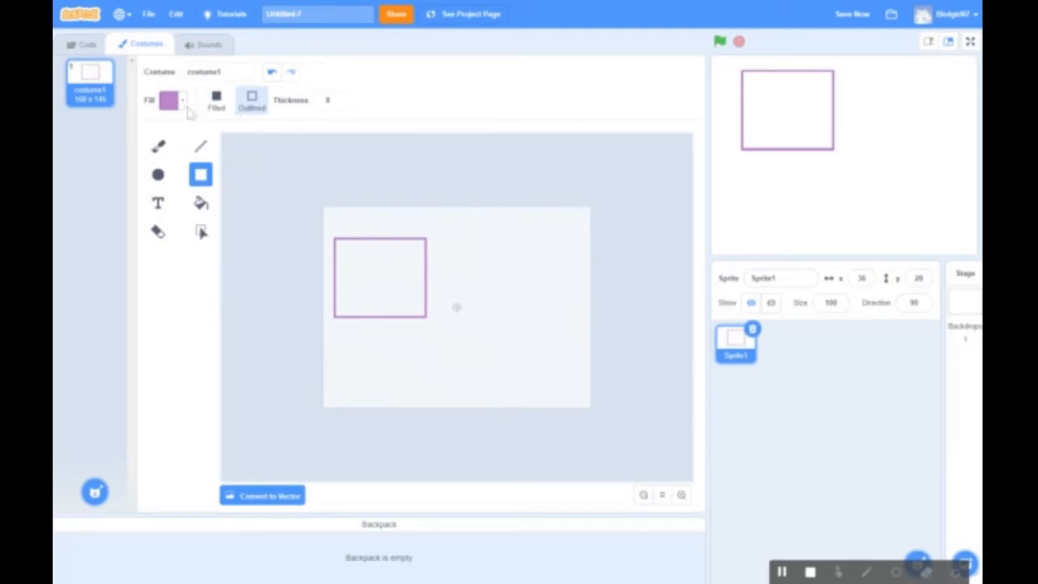
Change the colour to pale green and draw an outlined rectangle inside the purple one
{"action": "left_click", "coordinate": [184, 108]}
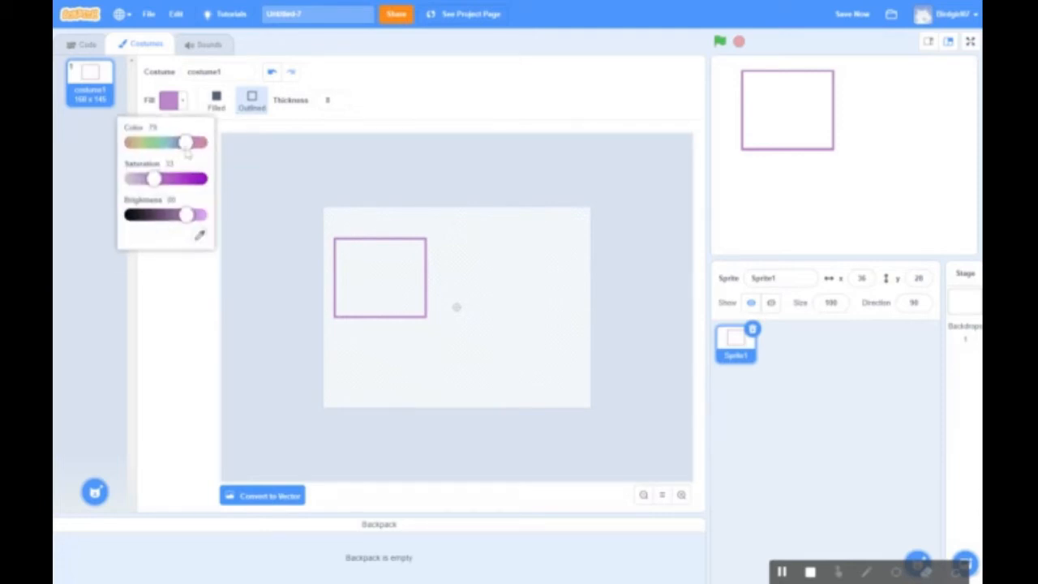
{"action": "left_click", "coordinate": [160, 144]}
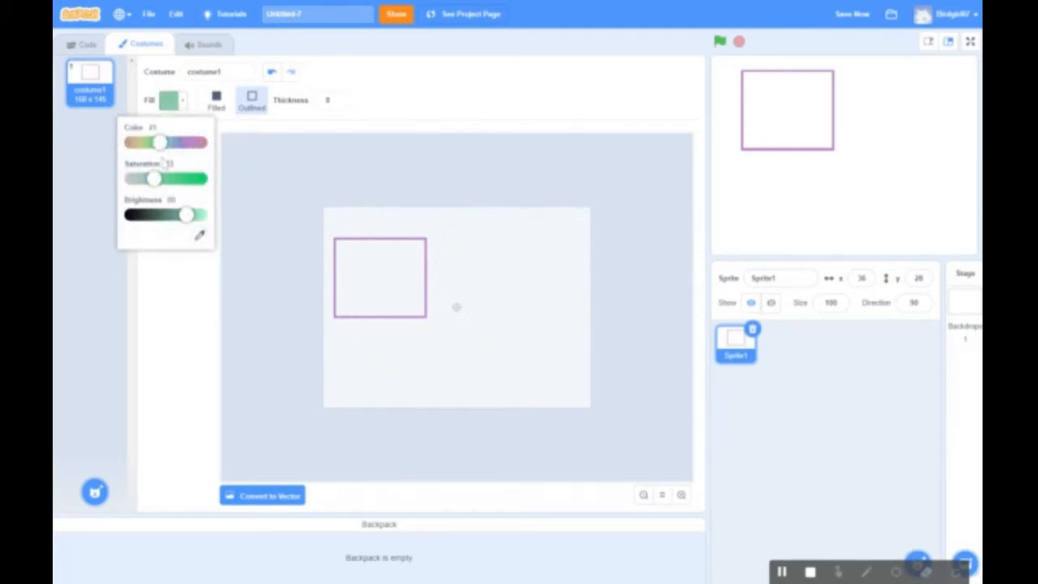
{"action": "left_click", "coordinate": [159, 182]}
{"action": "left_click_drag", "start_coordinate": [159, 187], "coordinate": [142, 187]}
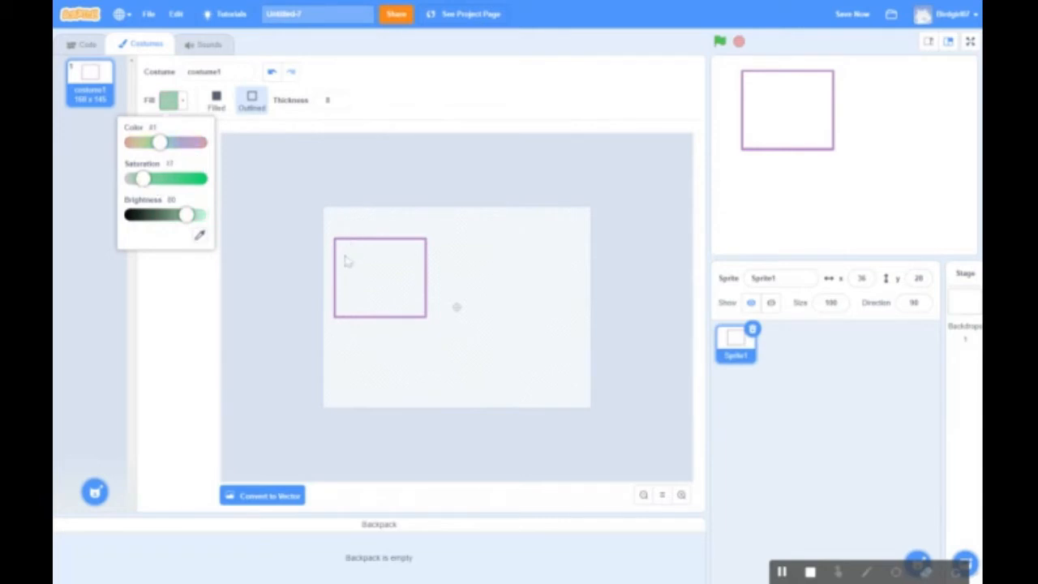
{"action": "left_click_drag", "start_coordinate": [342, 254], "coordinate": [422, 318]}
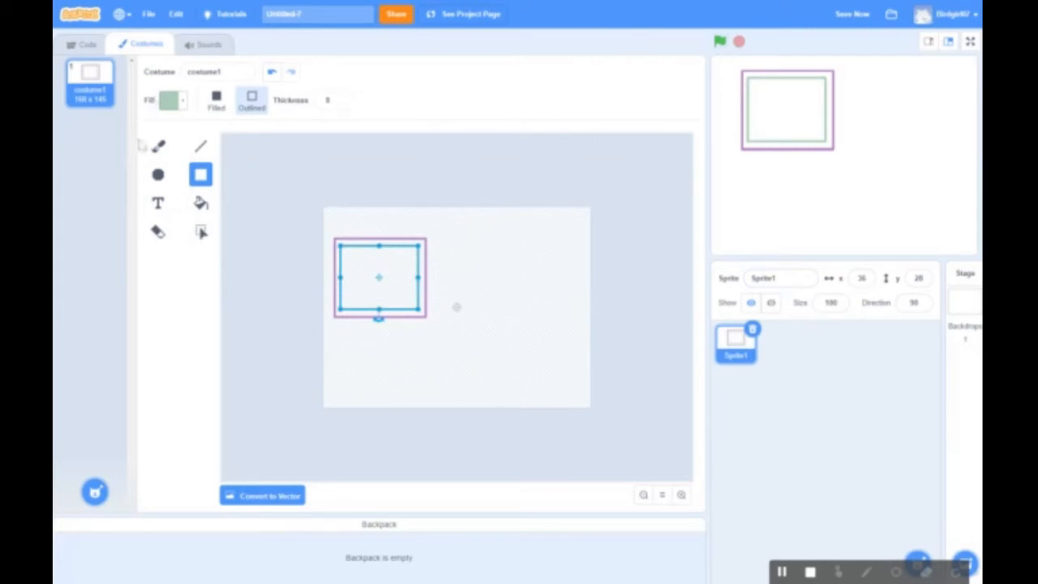
{"action": "left_click", "coordinate": [199, 148]}
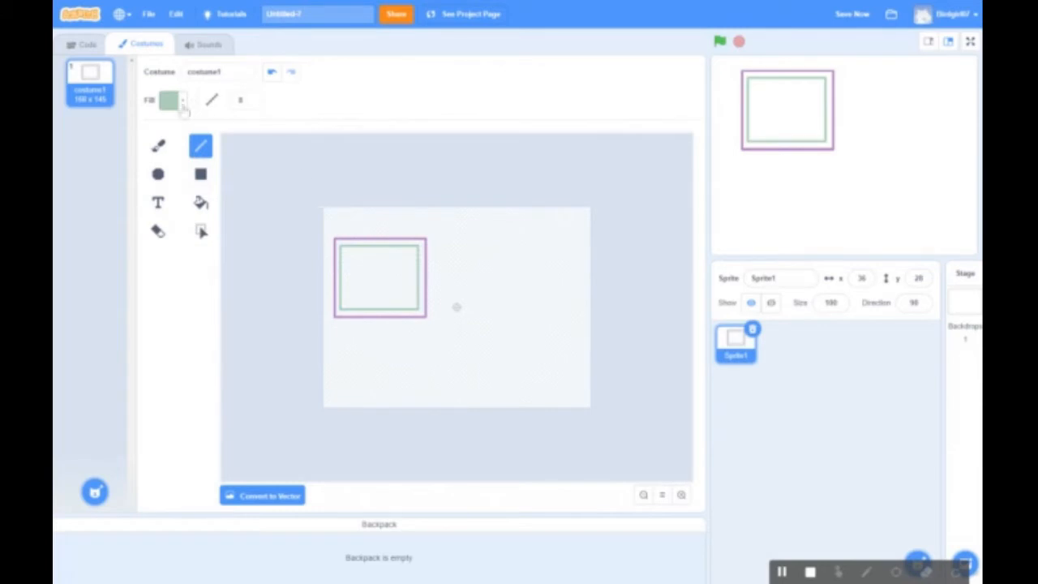
In pink, draw a peaked roof, a right-side line, and a dotted line under the rectangle
{"action": "left_click", "coordinate": [183, 106]}
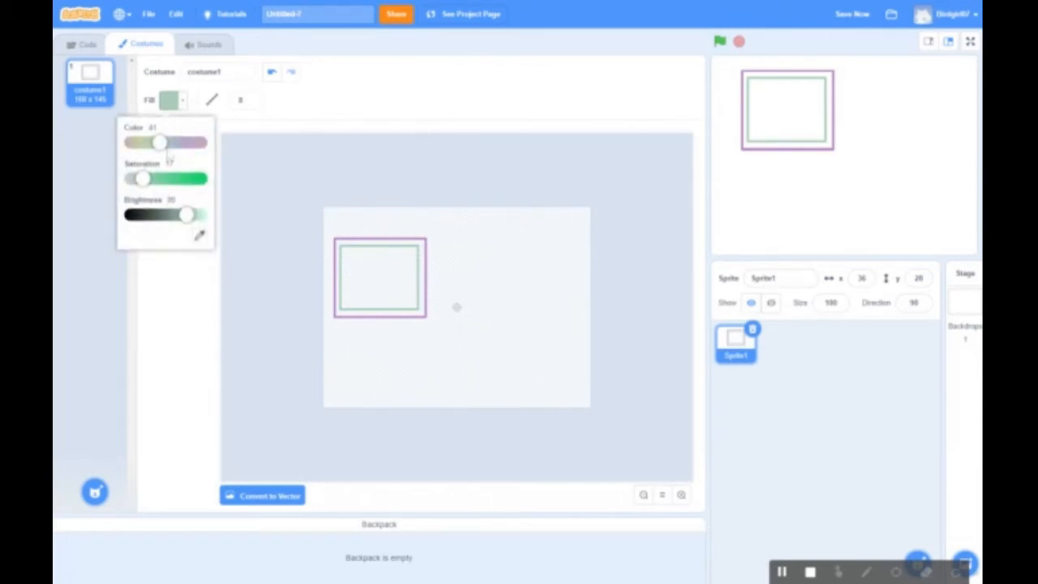
{"action": "left_click_drag", "start_coordinate": [165, 148], "coordinate": [201, 149]}
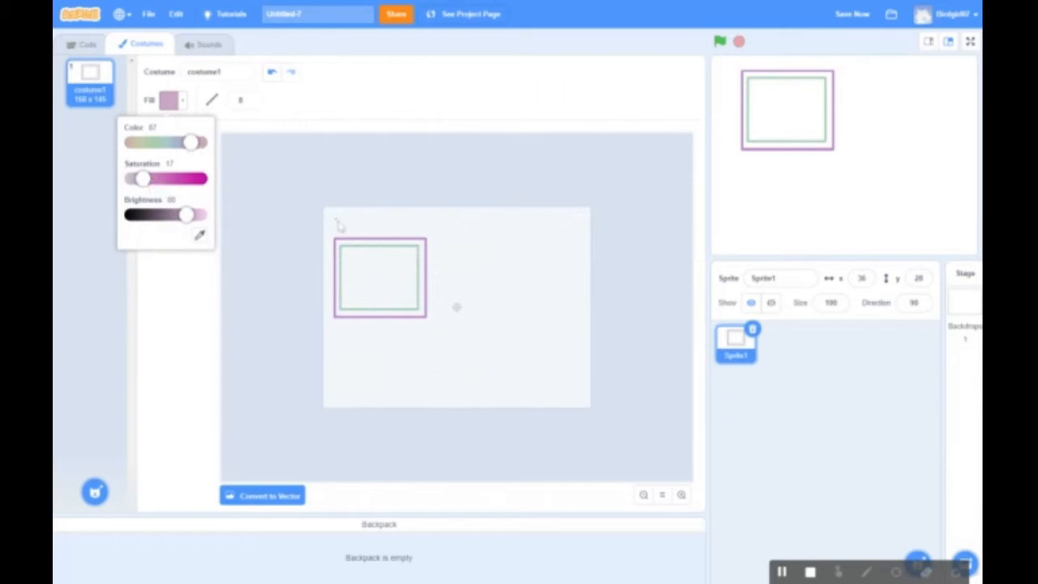
{"action": "left_click_drag", "start_coordinate": [188, 215], "coordinate": [201, 217]}
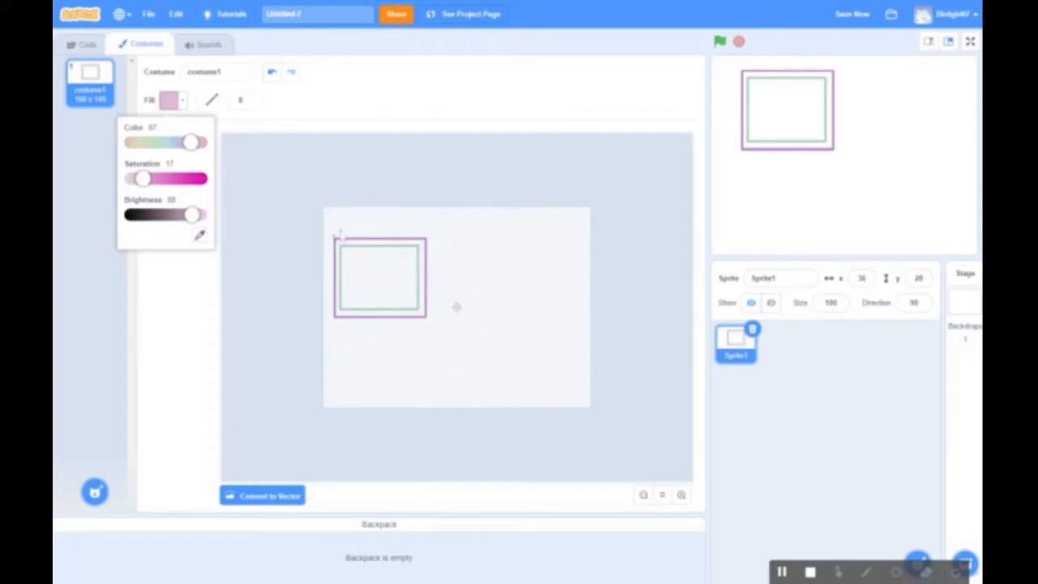
{"action": "mouse_move", "coordinate": [337, 234]}
{"action": "left_mouse_down"}
{"action": "mouse_move", "coordinate": [361, 220]}
{"action": "mouse_move", "coordinate": [360, 240]}
{"action": "mouse_move", "coordinate": [378, 210]}
{"action": "mouse_move", "coordinate": [426, 238]}
{"action": "left_mouse_up"}
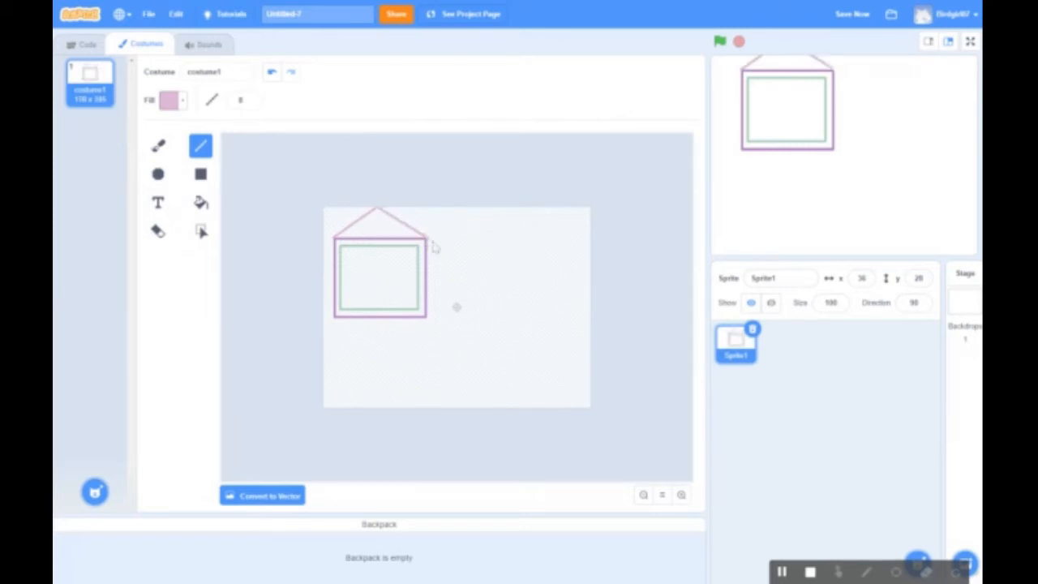
{"action": "mouse_move", "coordinate": [432, 241]}
{"action": "left_mouse_down"}
{"action": "mouse_move", "coordinate": [464, 248]}
{"action": "mouse_move", "coordinate": [451, 273]}
{"action": "mouse_move", "coordinate": [431, 272]}
{"action": "mouse_move", "coordinate": [431, 318]}
{"action": "left_mouse_up"}
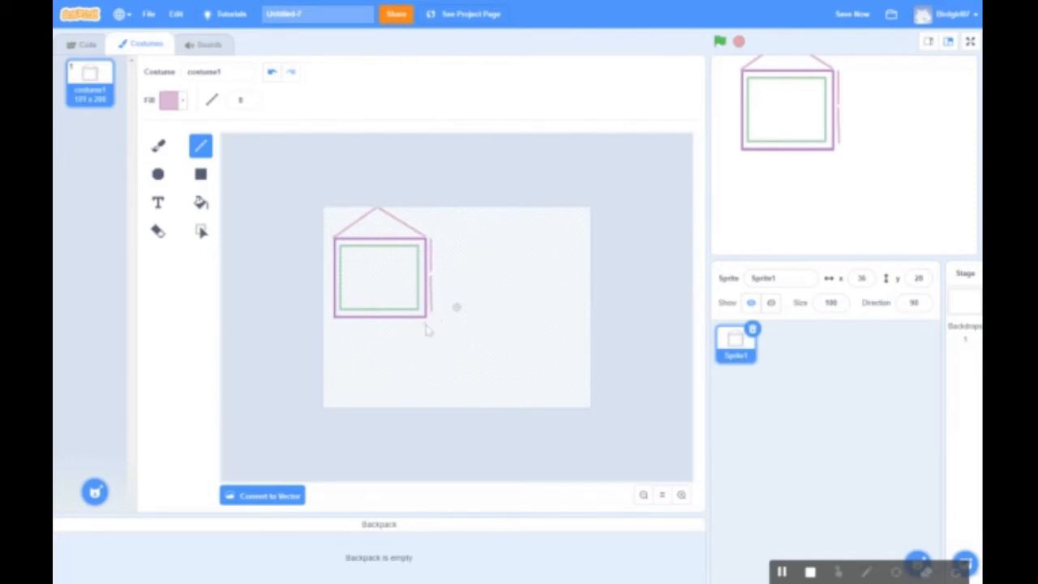
{"action": "left_click_drag", "start_coordinate": [400, 324], "coordinate": [336, 325]}
{"action": "left_click", "coordinate": [158, 204]}
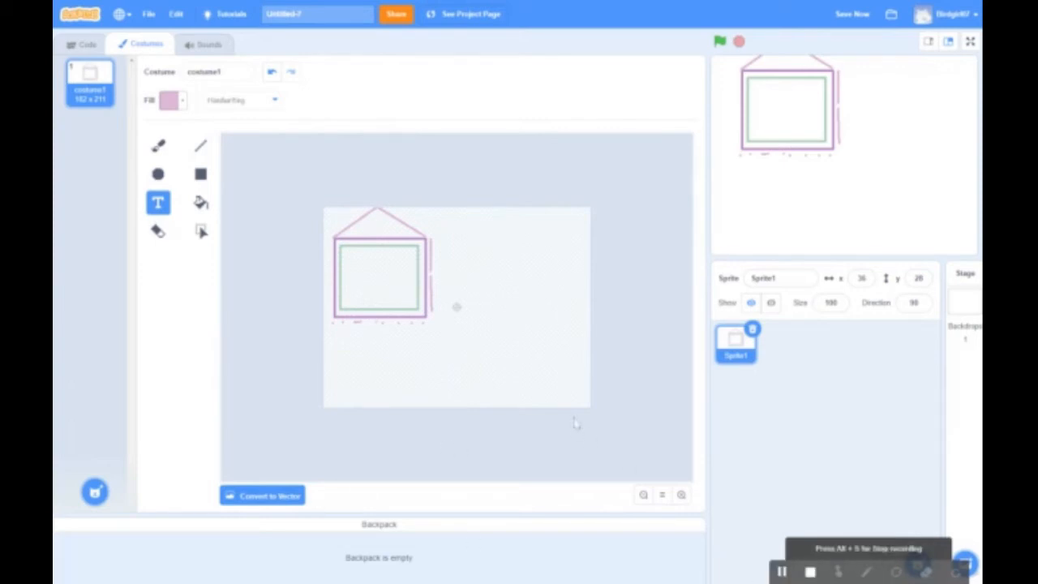
Set the text colour to black and choose the Marker font
{"action": "left_click", "coordinate": [348, 260]}
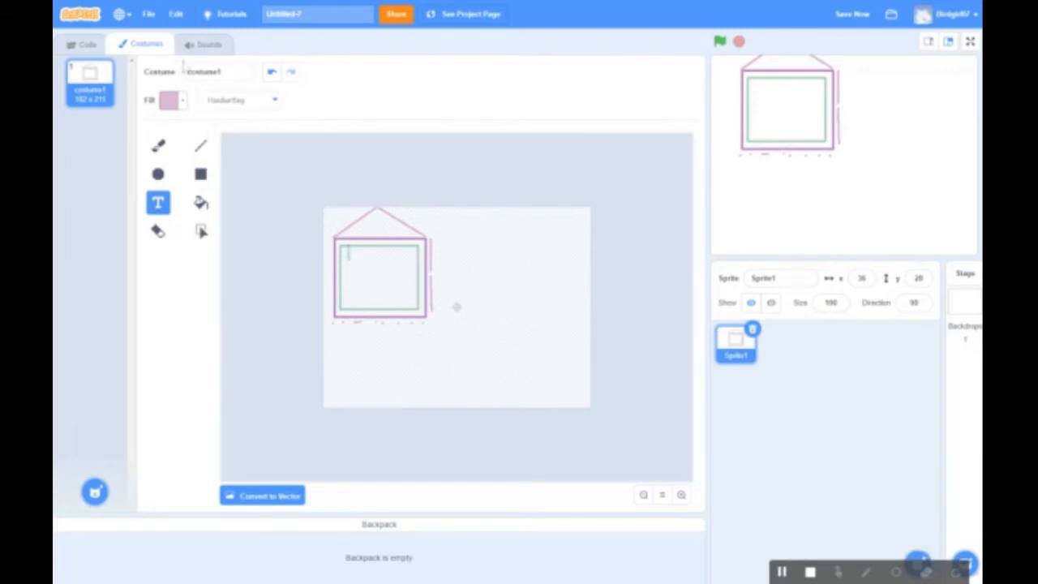
{"action": "left_click", "coordinate": [185, 103]}
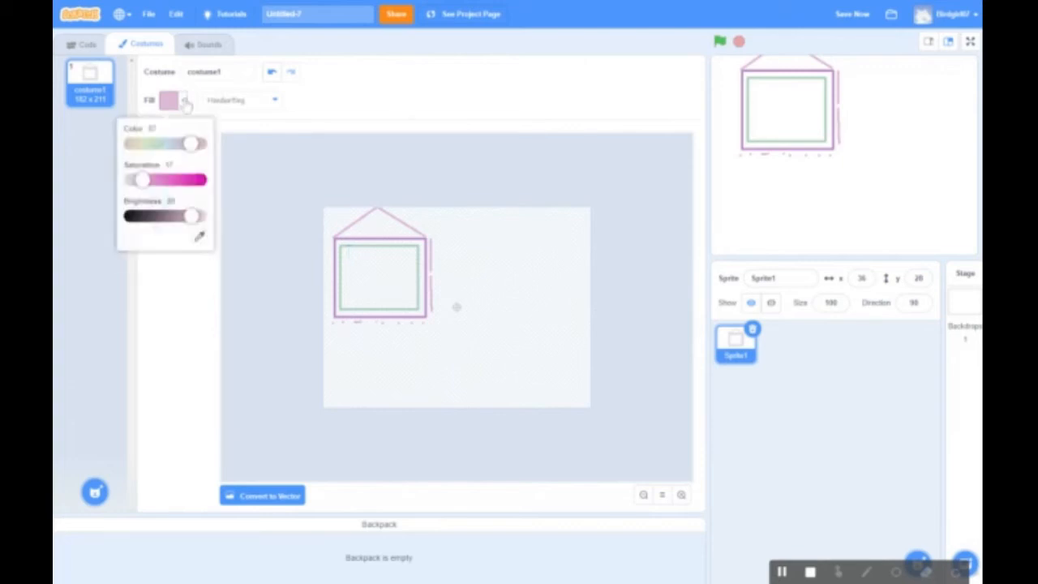
{"action": "left_click", "coordinate": [164, 147]}
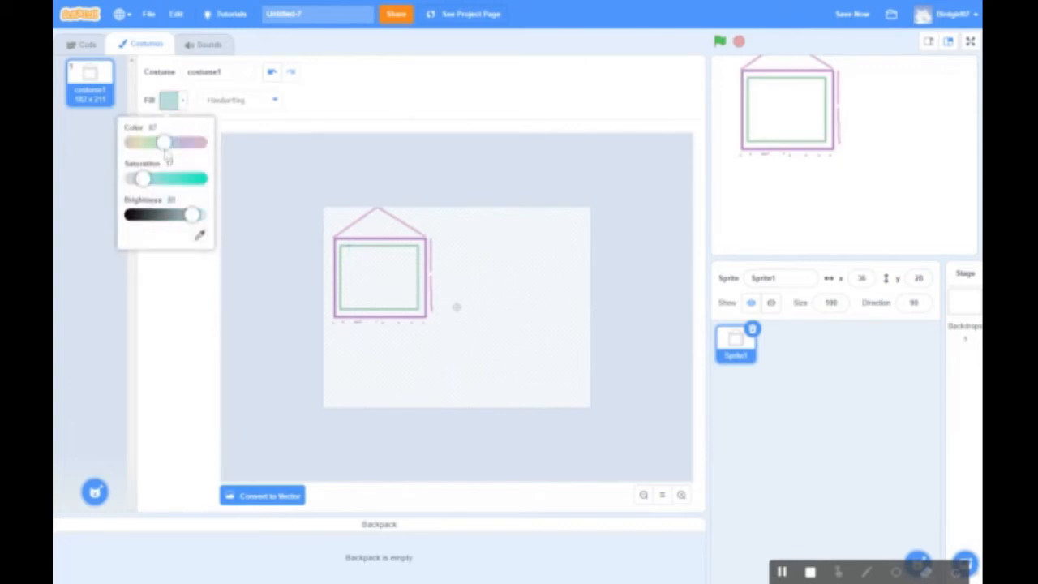
{"action": "left_click", "coordinate": [140, 151]}
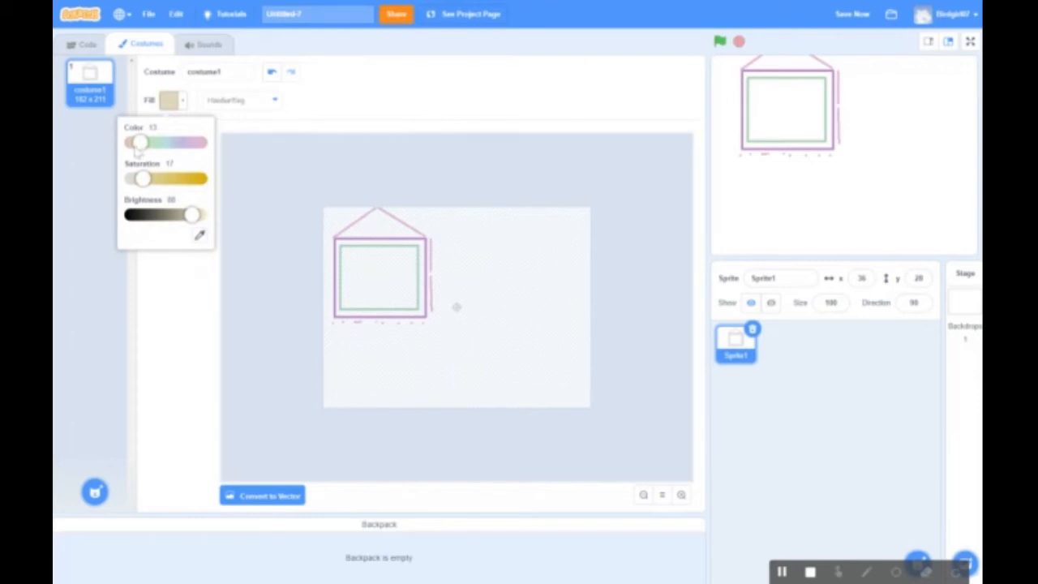
{"action": "left_click", "coordinate": [133, 151]}
{"action": "left_click", "coordinate": [131, 150]}
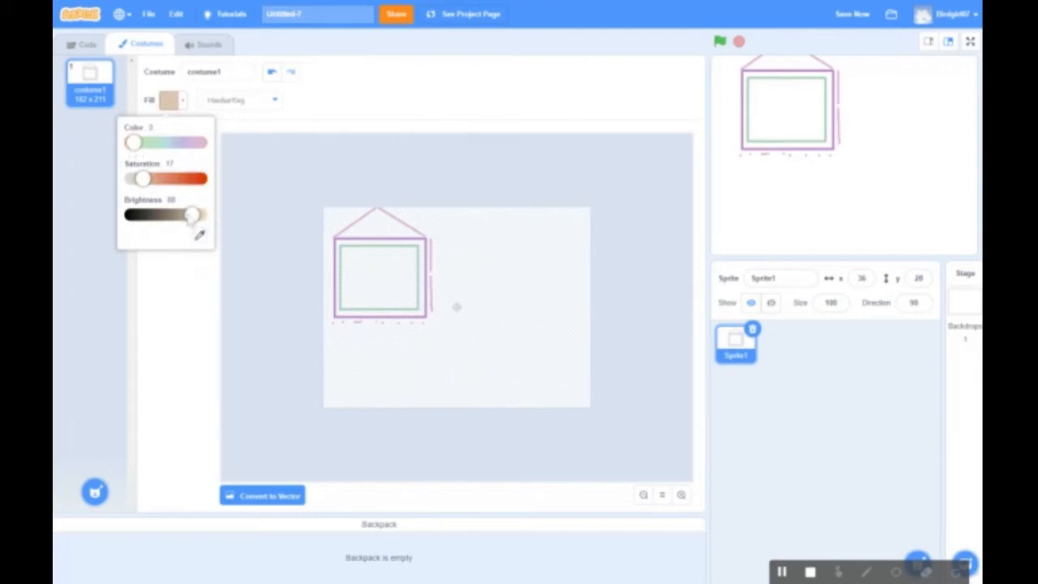
{"action": "left_click_drag", "start_coordinate": [192, 209], "coordinate": [103, 210]}
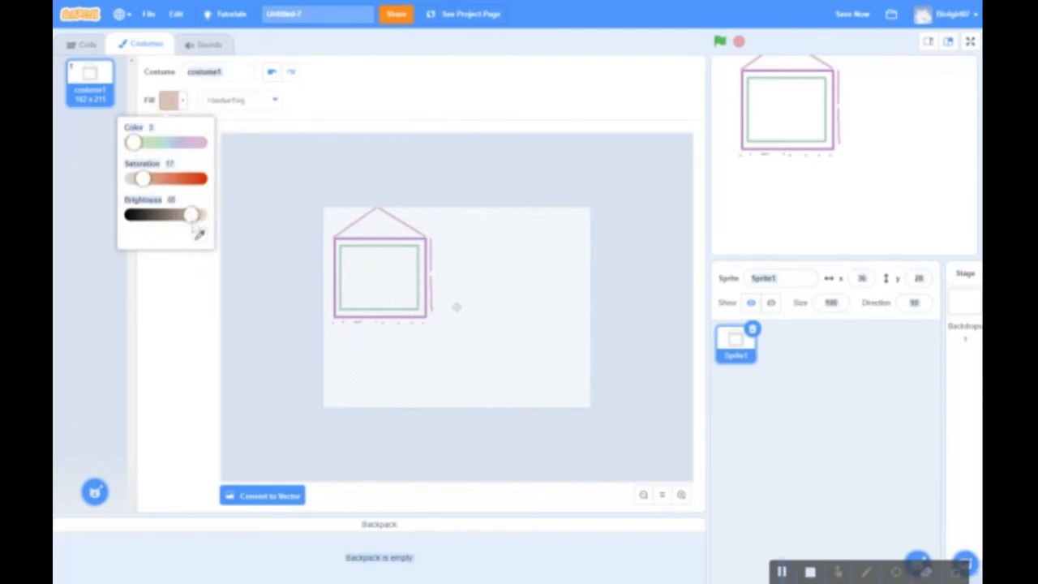
{"action": "left_click_drag", "start_coordinate": [192, 215], "coordinate": [126, 218]}
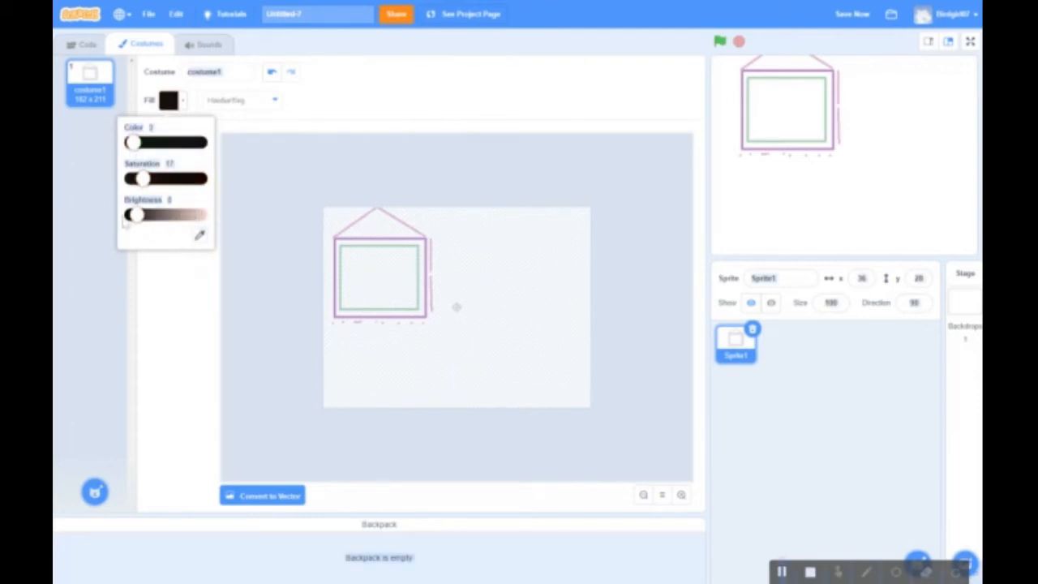
{"action": "left_click", "coordinate": [271, 102]}
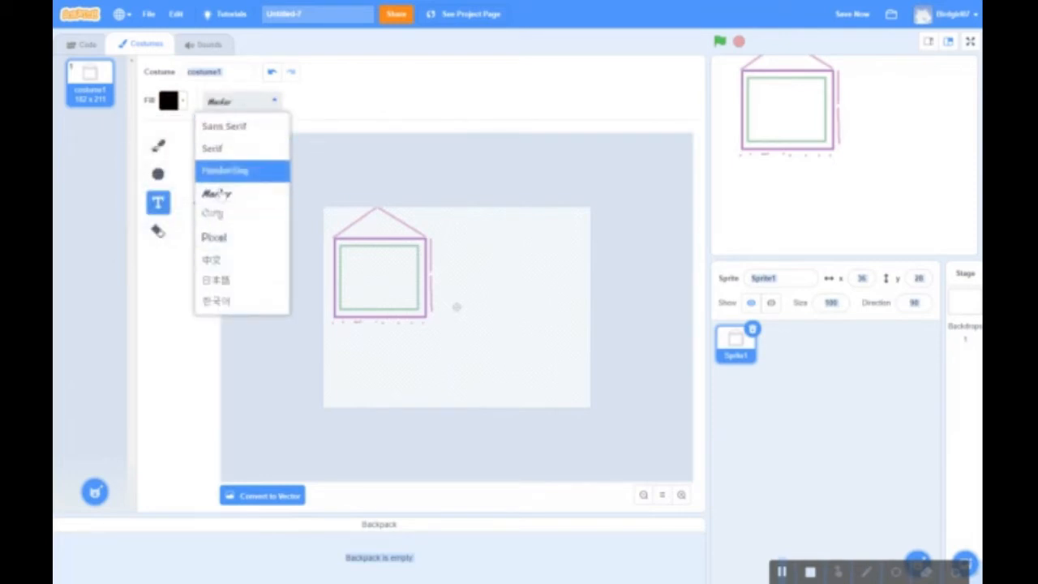
{"action": "left_click", "coordinate": [220, 196]}
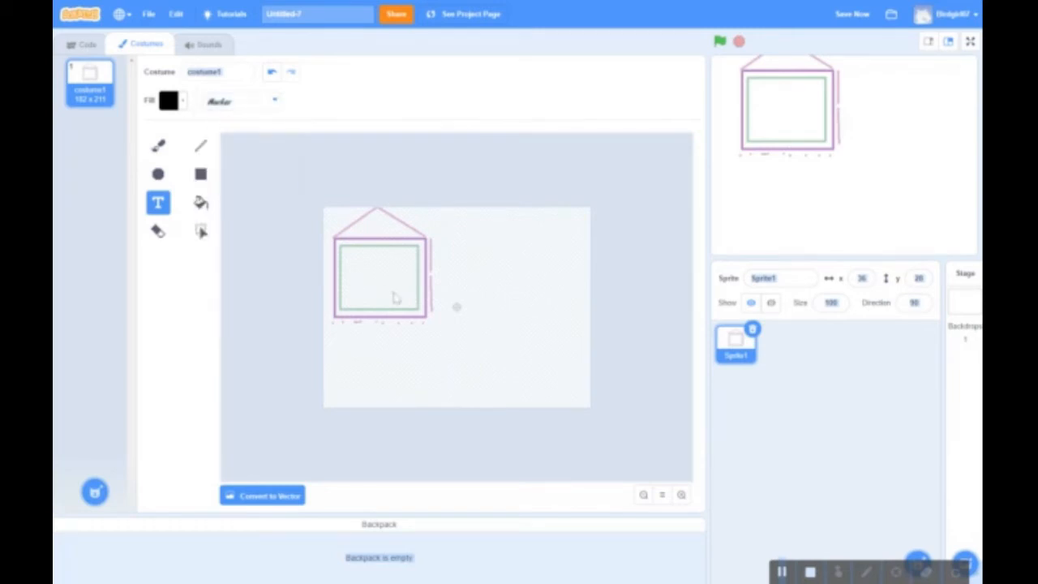
Write 'Drama Bean' inside the green rectangle
{"action": "left_click", "coordinate": [365, 268]}
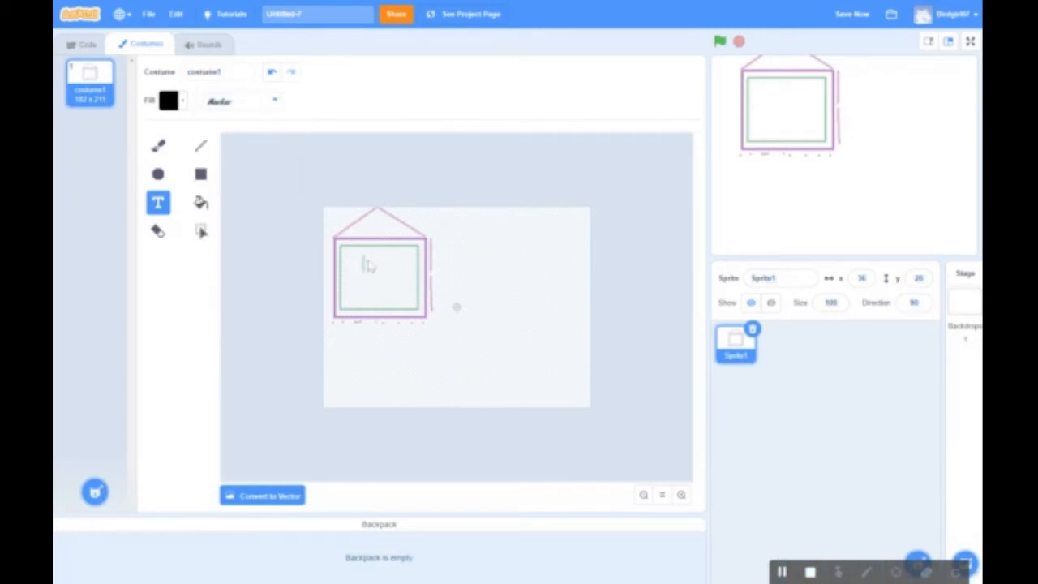
{"action": "type", "text": "Frame"}
{"action": "type", "text": " Bean"}
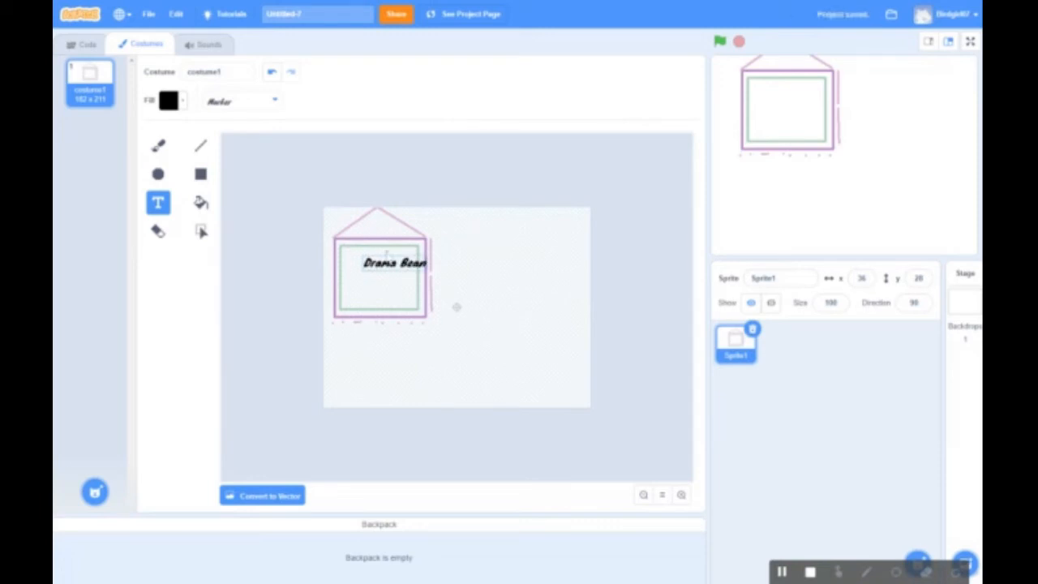
{"action": "left_click", "coordinate": [202, 233]}
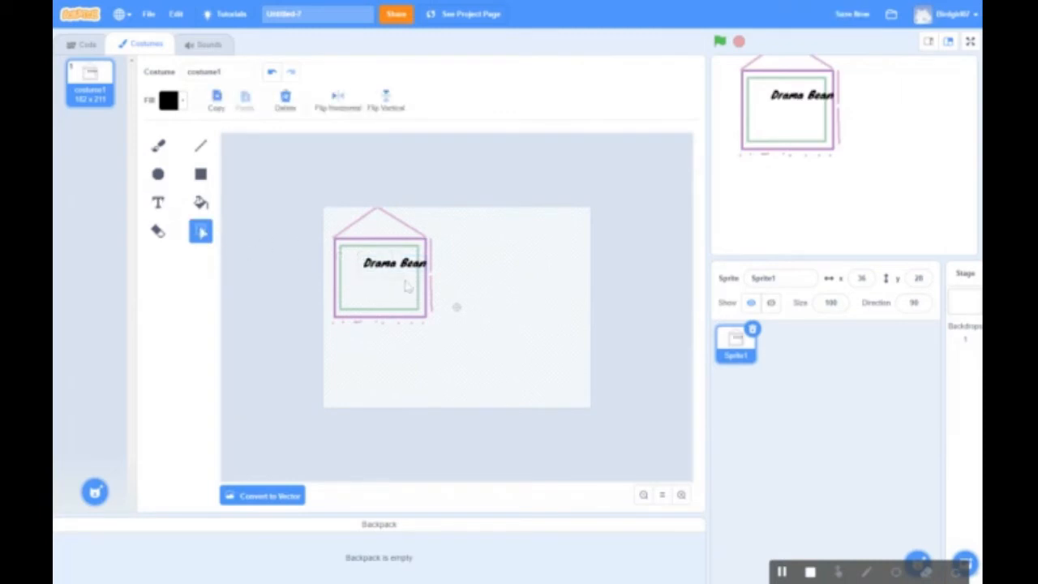
Nudge the Drama Bean text slightly upward within the green rectangle and deselect it
{"action": "left_click", "coordinate": [377, 273]}
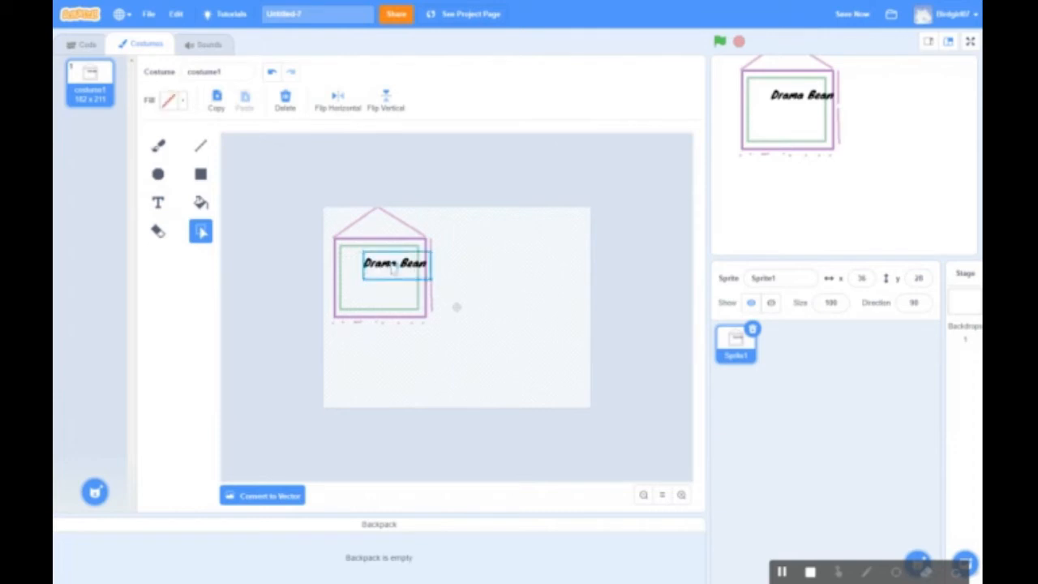
{"action": "mouse_move", "coordinate": [394, 268]}
{"action": "left_mouse_down"}
{"action": "mouse_move", "coordinate": [369, 272]}
{"action": "mouse_move", "coordinate": [378, 280]}
{"action": "mouse_move", "coordinate": [392, 261]}
{"action": "left_mouse_up"}
{"action": "left_click", "coordinate": [490, 286]}
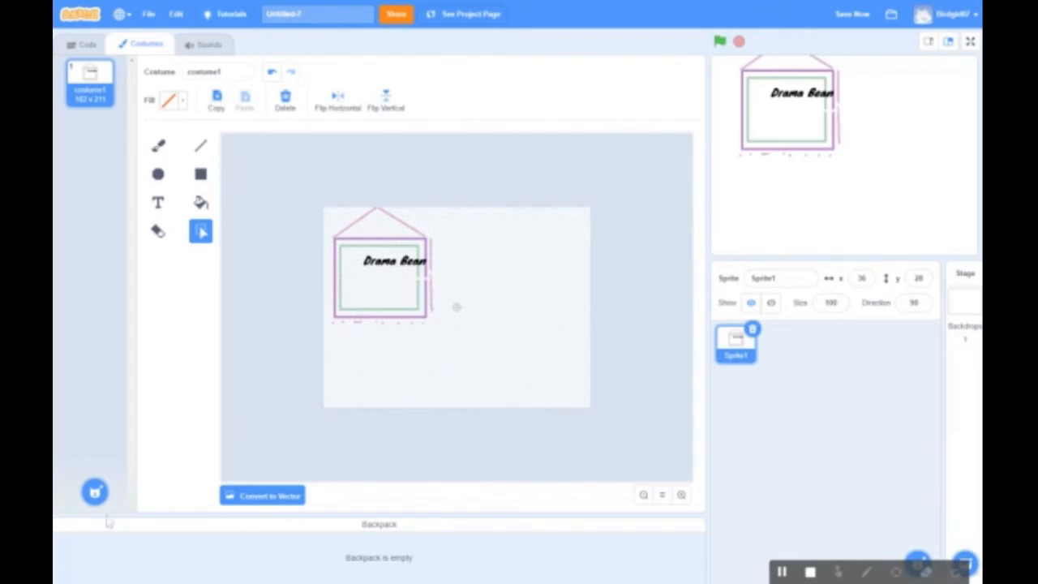
{"action": "mouse_move", "coordinate": [94, 490]}
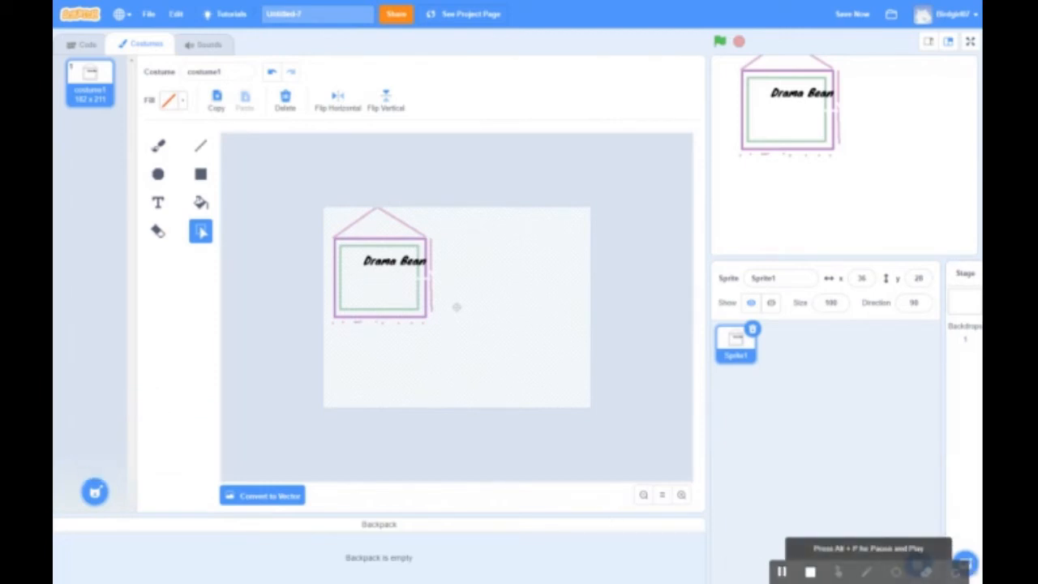
Upload the red rose picture as costume download (3) and undo a stray white line
{"action": "left_click", "coordinate": [777, 573]}
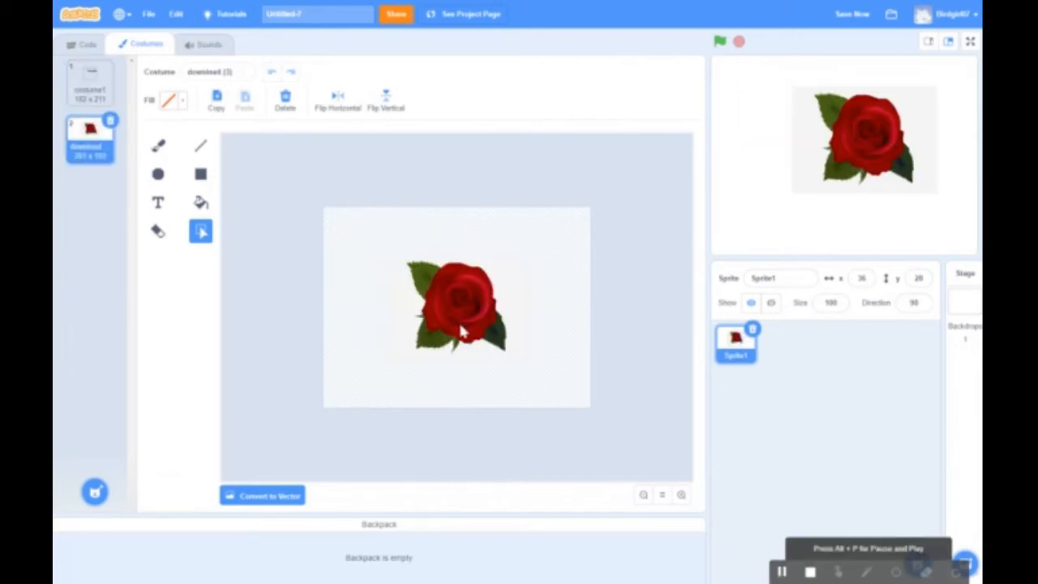
{"action": "left_click_drag", "start_coordinate": [471, 284], "coordinate": [350, 287]}
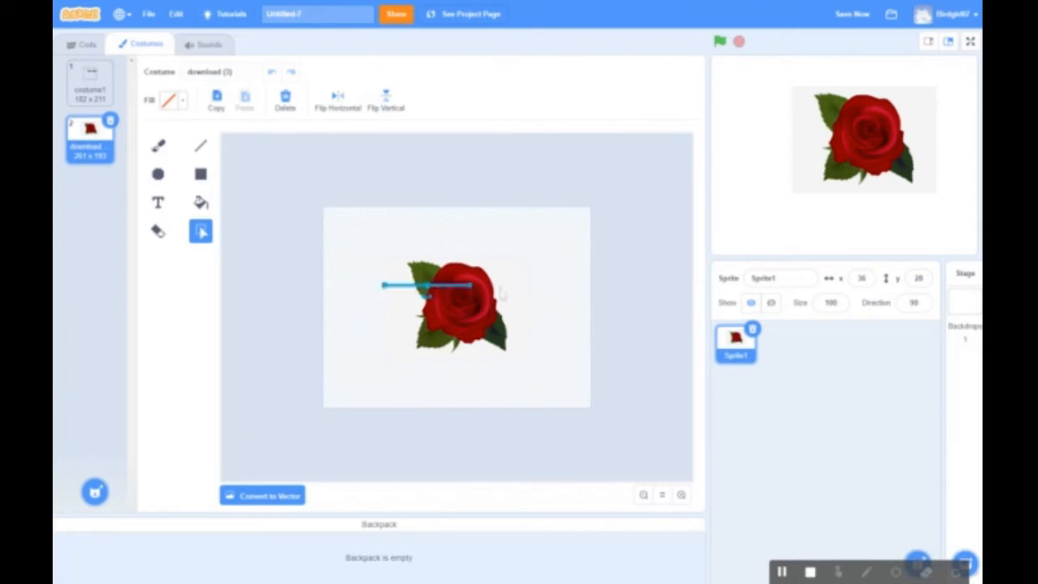
{"action": "left_click", "coordinate": [556, 338]}
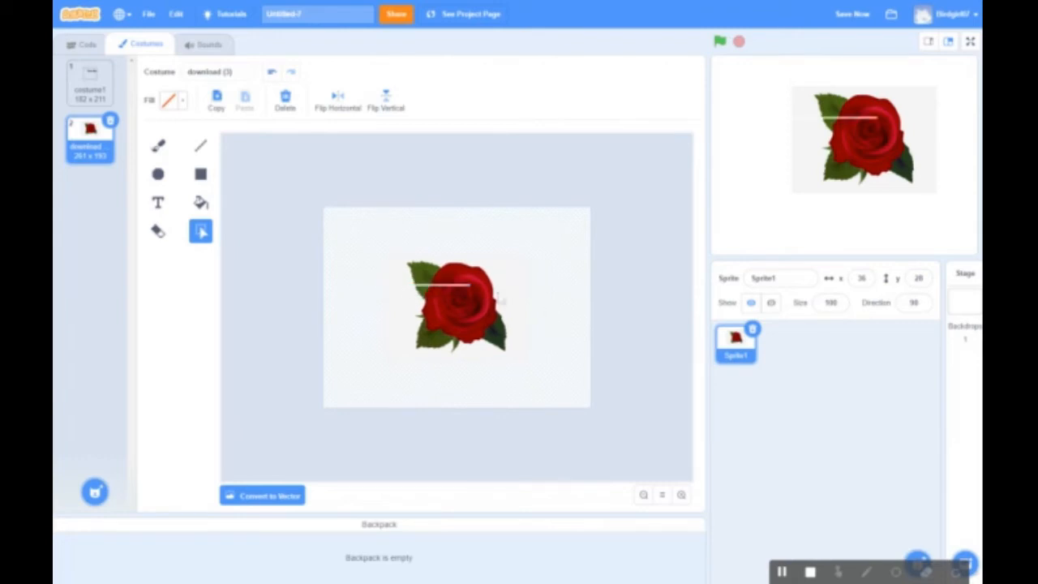
{"action": "left_click", "coordinate": [272, 72]}
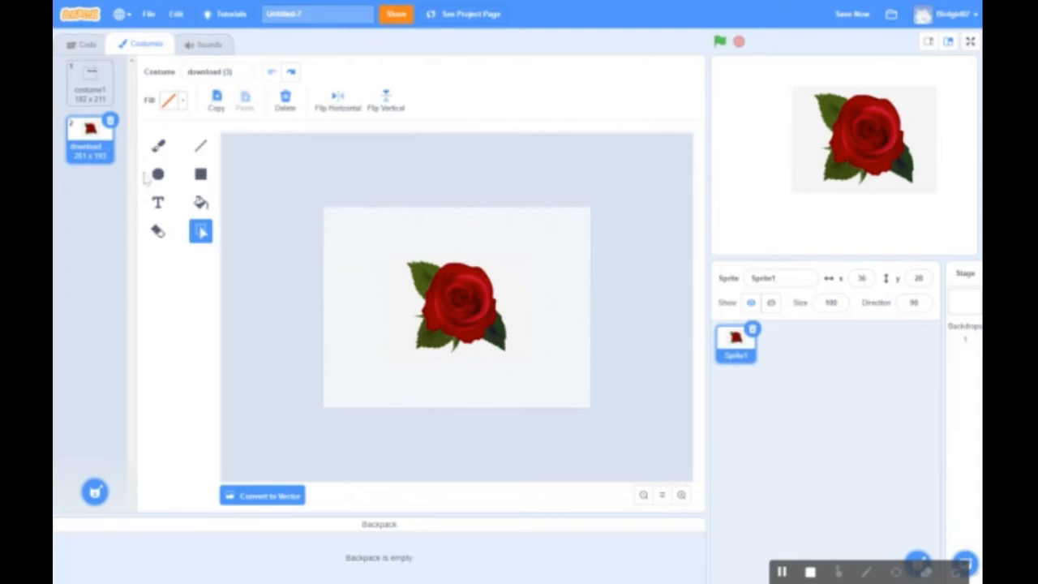
{"action": "left_click", "coordinate": [202, 150]}
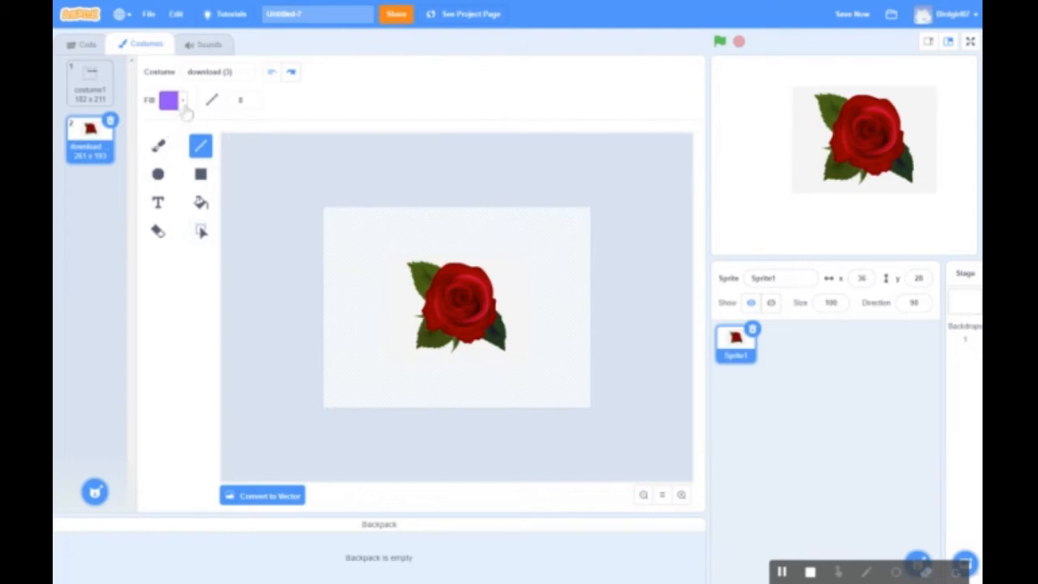
Set black lines of width 20 and dot a row across the top of the rose
{"action": "left_click", "coordinate": [185, 102]}
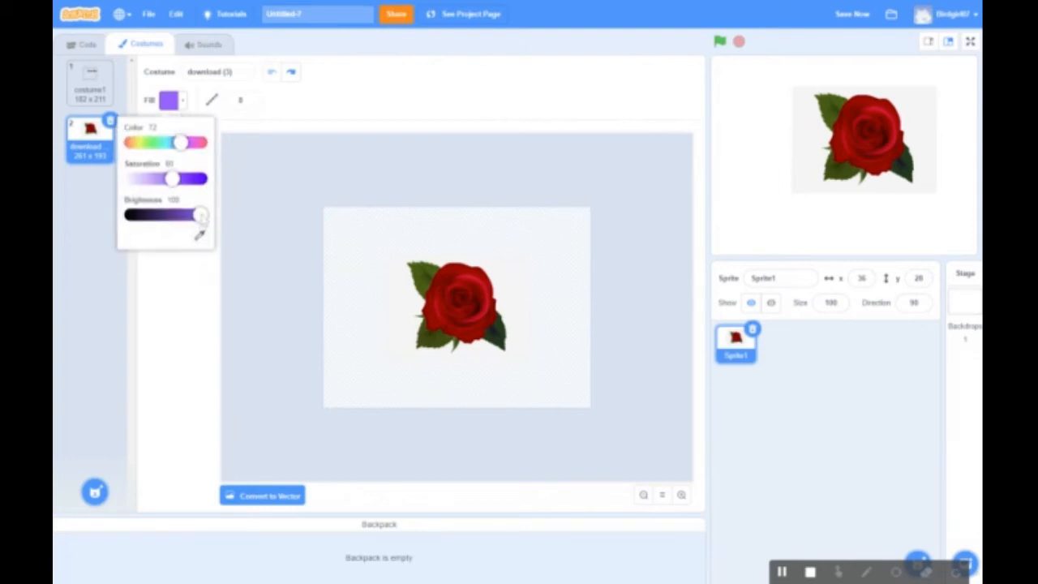
{"action": "left_click_drag", "start_coordinate": [201, 216], "coordinate": [130, 215]}
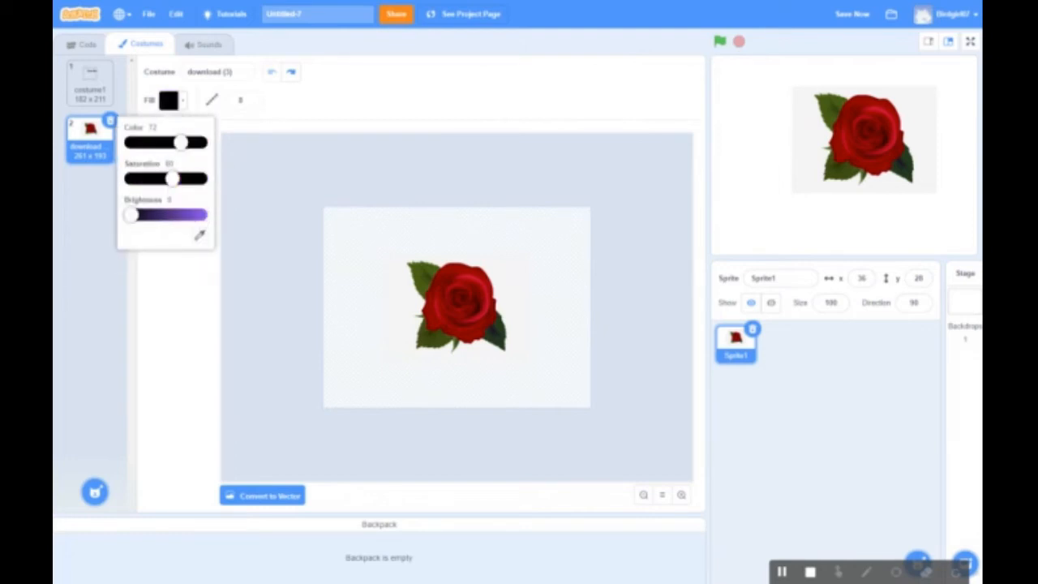
{"action": "left_click", "coordinate": [253, 101]}
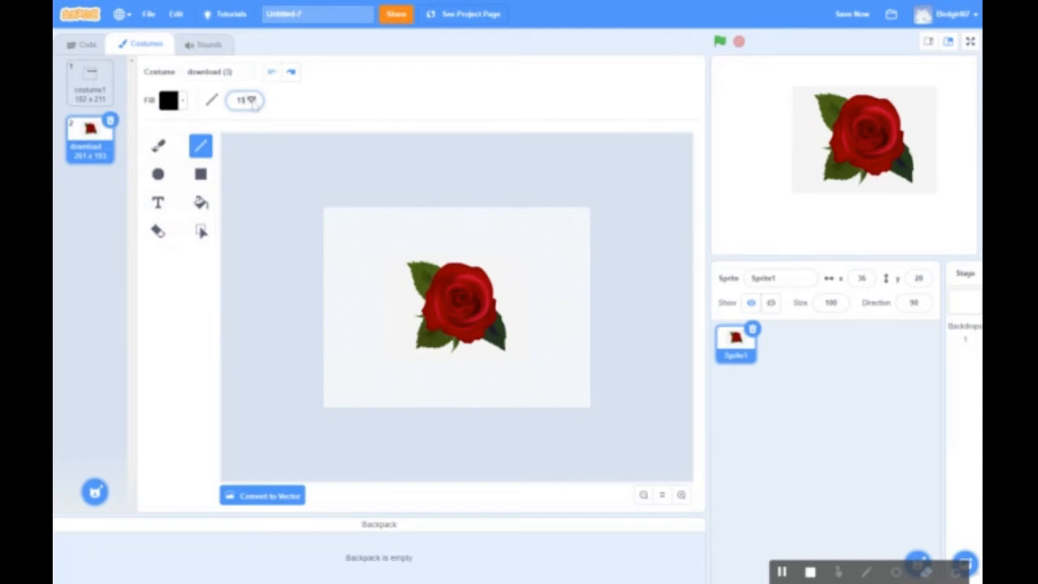
{"action": "left_click", "coordinate": [388, 243]}
{"action": "left_click", "coordinate": [406, 244]}
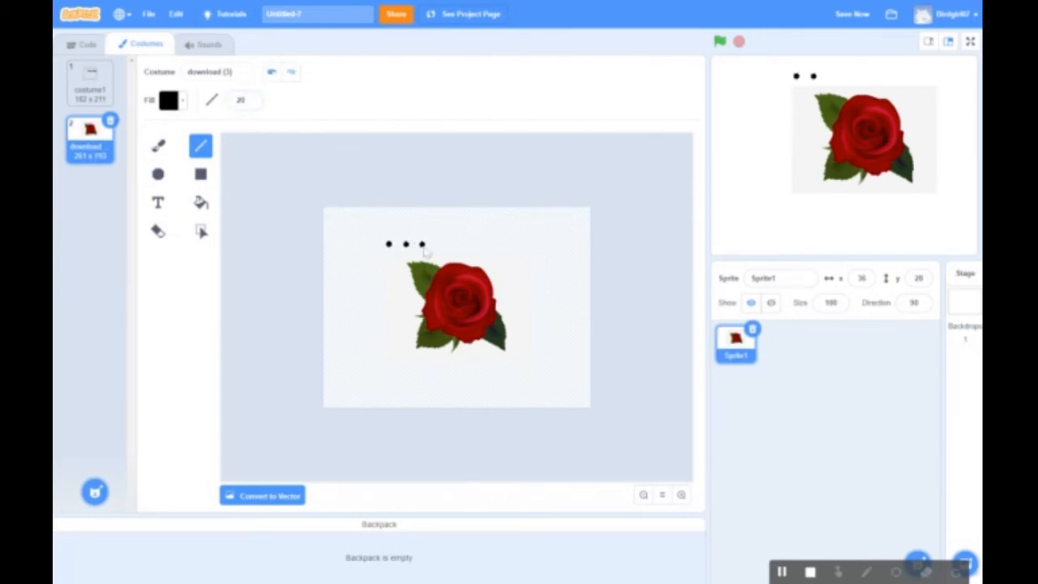
{"action": "left_click", "coordinate": [423, 243]}
{"action": "left_click", "coordinate": [453, 245]}
{"action": "left_click", "coordinate": [473, 244]}
{"action": "left_click", "coordinate": [489, 244]}
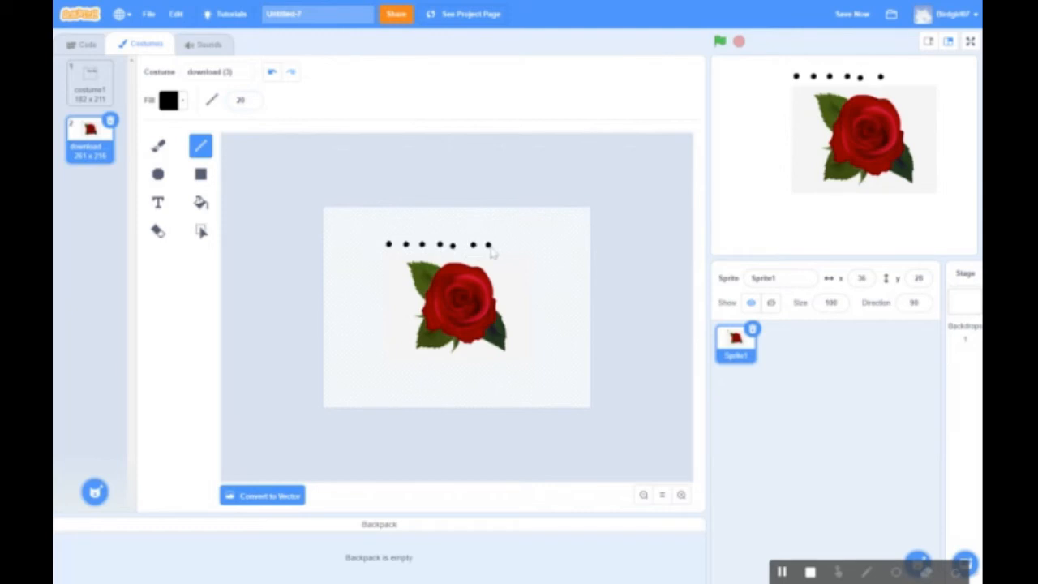
{"action": "left_click", "coordinate": [507, 244]}
{"action": "left_click", "coordinate": [514, 245]}
{"action": "left_click", "coordinate": [522, 245]}
Add black dots and short dashes down the right and left sides of the rose
{"action": "left_click", "coordinate": [536, 264]}
{"action": "left_click", "coordinate": [535, 276]}
{"action": "left_click_drag", "start_coordinate": [535, 296], "coordinate": [534, 319]}
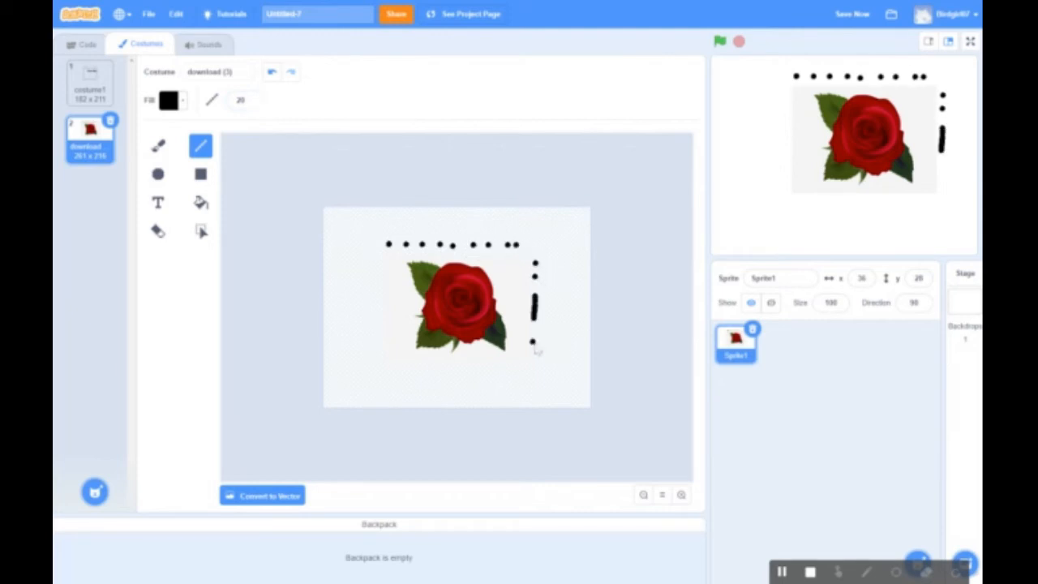
{"action": "left_click", "coordinate": [536, 348]}
{"action": "left_click", "coordinate": [374, 260]}
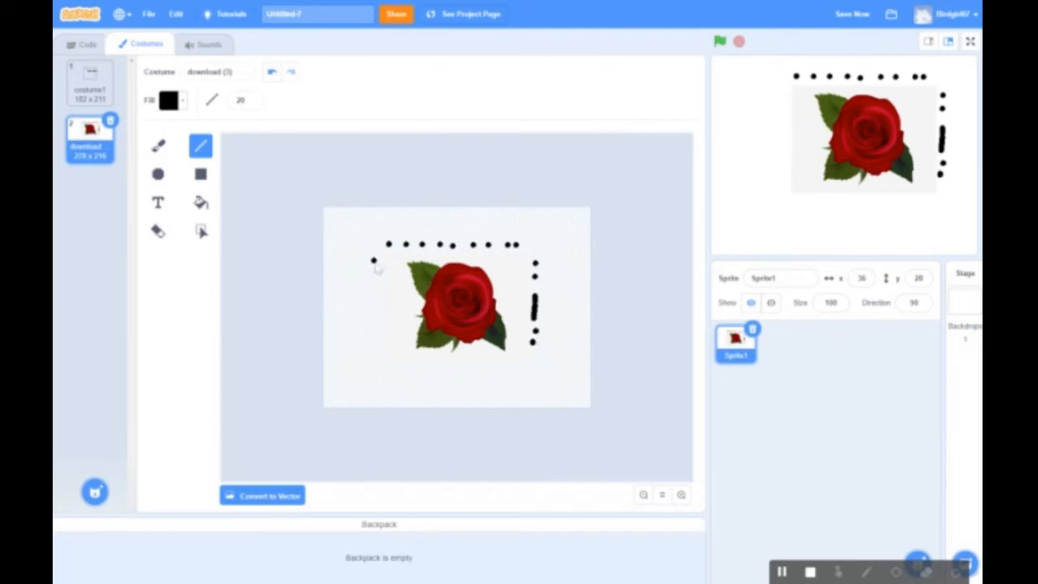
{"action": "left_click", "coordinate": [373, 309]}
{"action": "left_click", "coordinate": [373, 320]}
{"action": "left_click", "coordinate": [372, 333]}
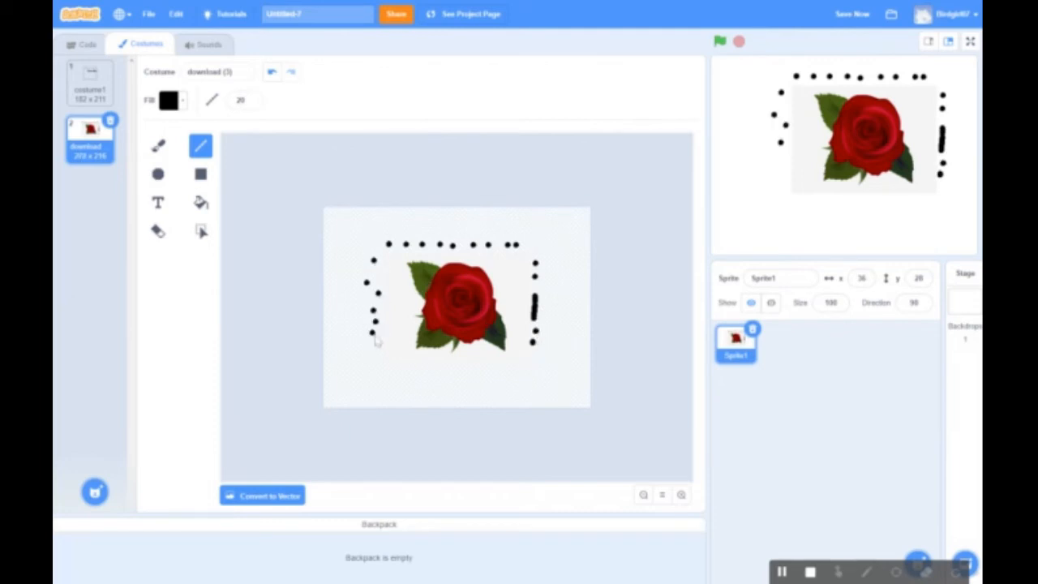
{"action": "left_click_drag", "start_coordinate": [375, 345], "coordinate": [378, 355]}
{"action": "left_click", "coordinate": [398, 370]}
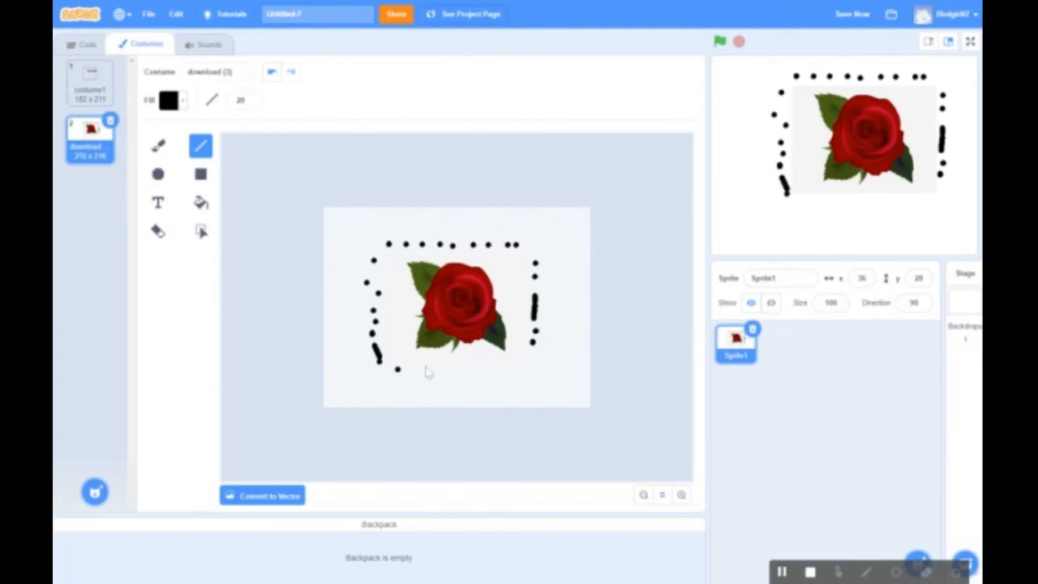
Finish the border with dots and dashes along the bottom and one more at the top
{"action": "left_click", "coordinate": [414, 367]}
{"action": "left_click_drag", "start_coordinate": [419, 366], "coordinate": [424, 365]}
{"action": "left_click", "coordinate": [448, 365]}
{"action": "left_click", "coordinate": [457, 365]}
{"action": "left_click_drag", "start_coordinate": [482, 366], "coordinate": [492, 368]}
{"action": "left_click", "coordinate": [533, 366]}
{"action": "left_click", "coordinate": [536, 376]}
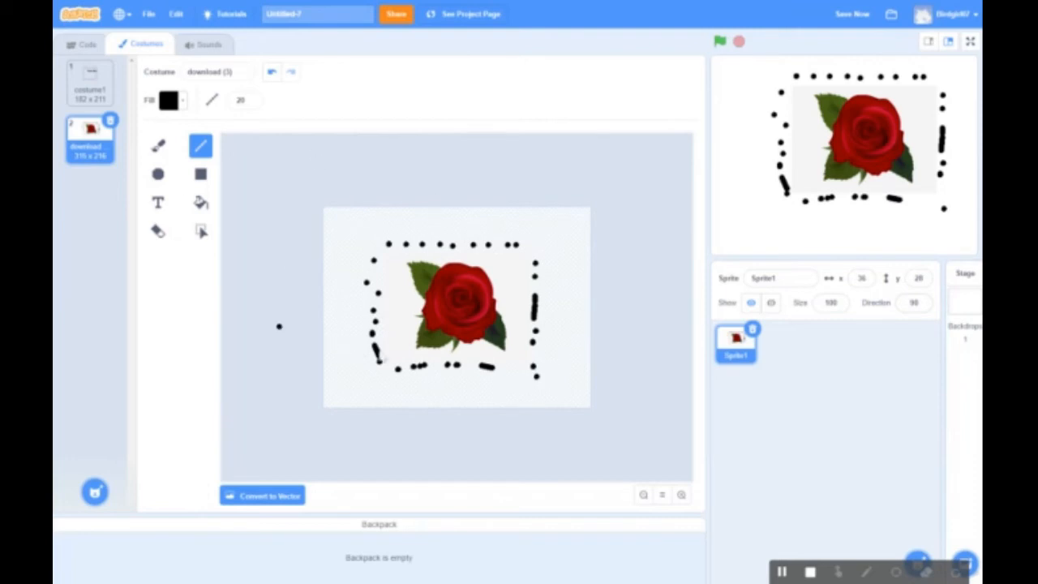
{"action": "left_click", "coordinate": [449, 226]}
Draw a red outlined circle at the upper-left corner of the rose costume
{"action": "left_click", "coordinate": [201, 174]}
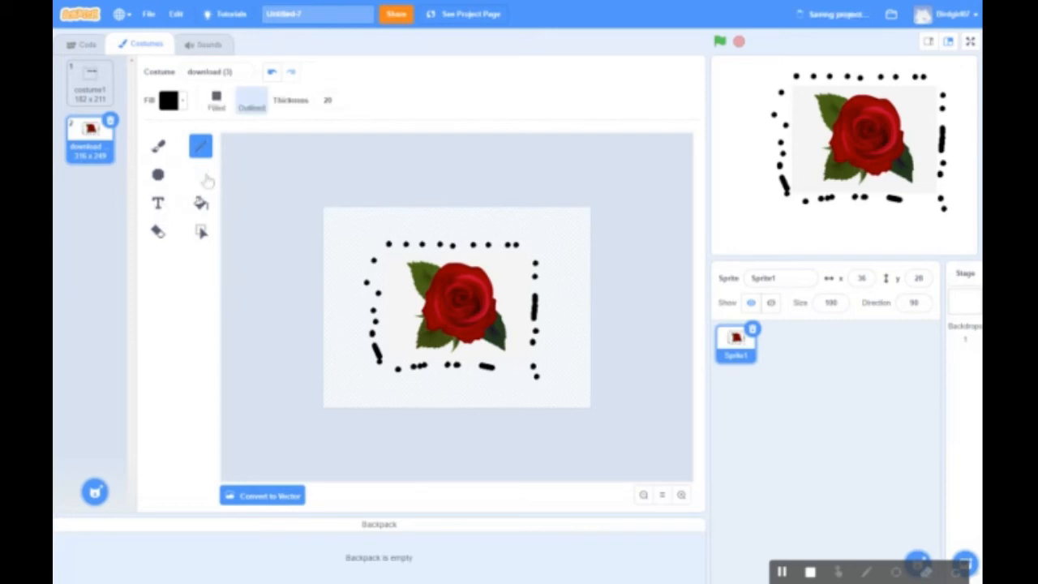
{"action": "left_click", "coordinate": [163, 176]}
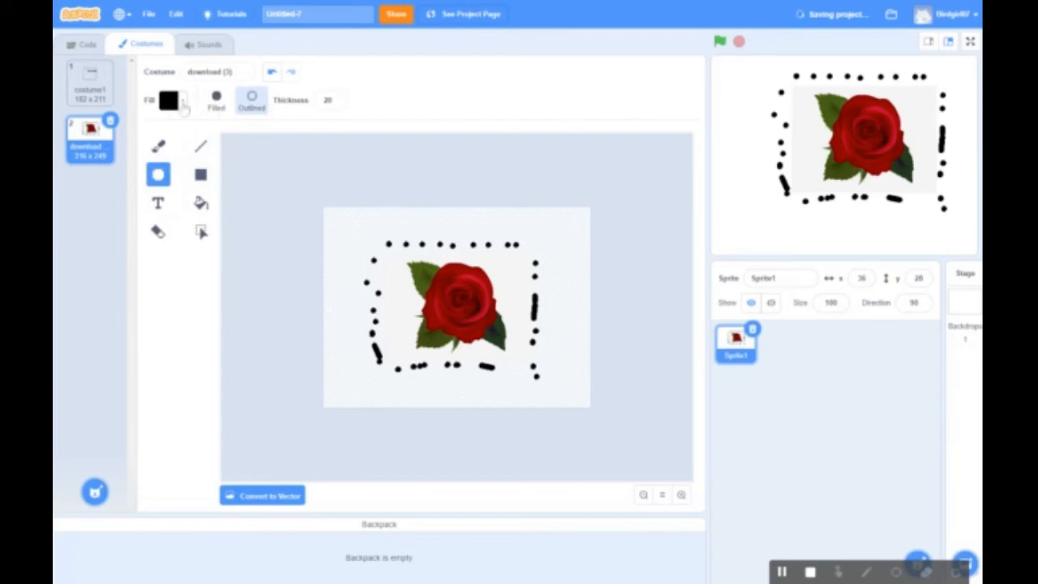
{"action": "left_click", "coordinate": [184, 108]}
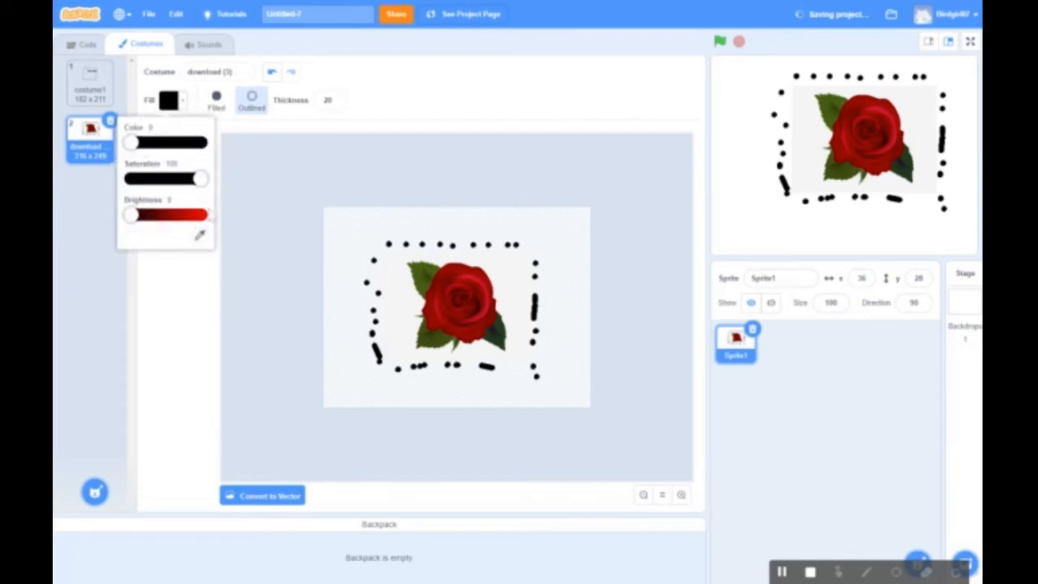
{"action": "left_click", "coordinate": [196, 217]}
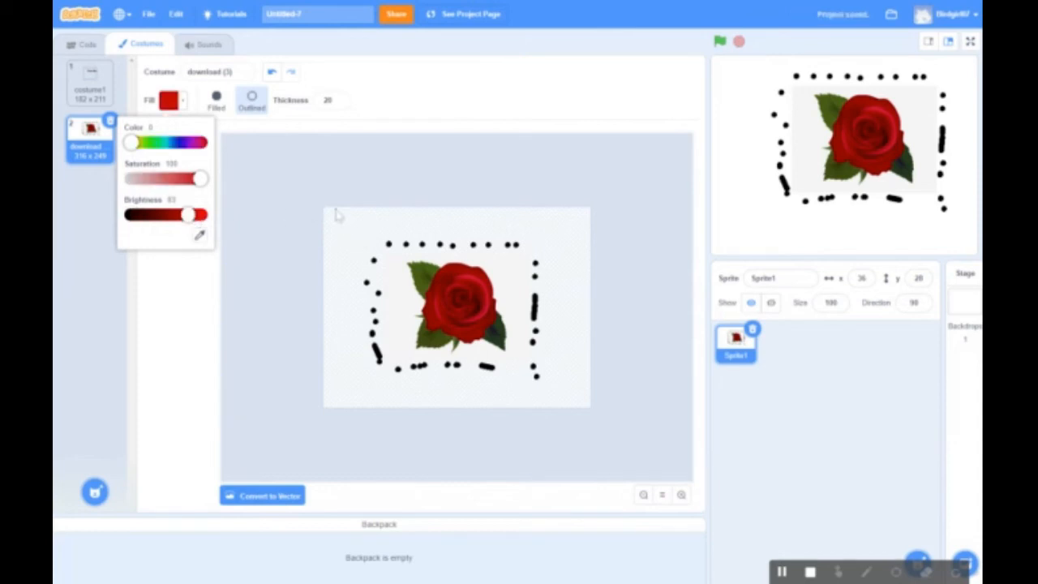
{"action": "left_click_drag", "start_coordinate": [327, 210], "coordinate": [372, 261]}
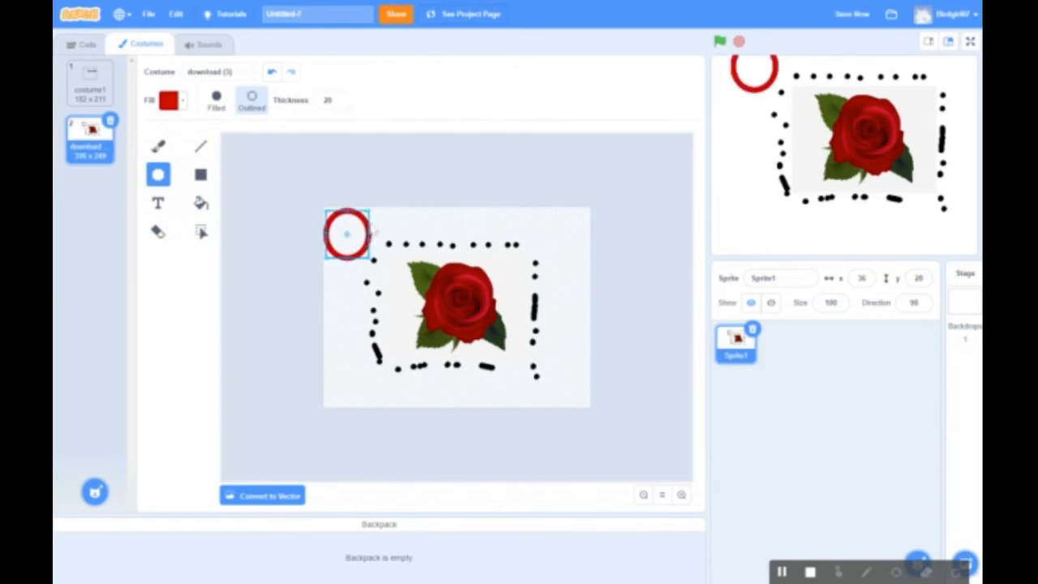
Remove the stray ellipses accidentally drawn near the red circle
{"action": "left_click_drag", "start_coordinate": [357, 222], "coordinate": [371, 249]}
{"action": "left_click", "coordinate": [272, 71]}
{"action": "left_click_drag", "start_coordinate": [357, 237], "coordinate": [345, 238]}
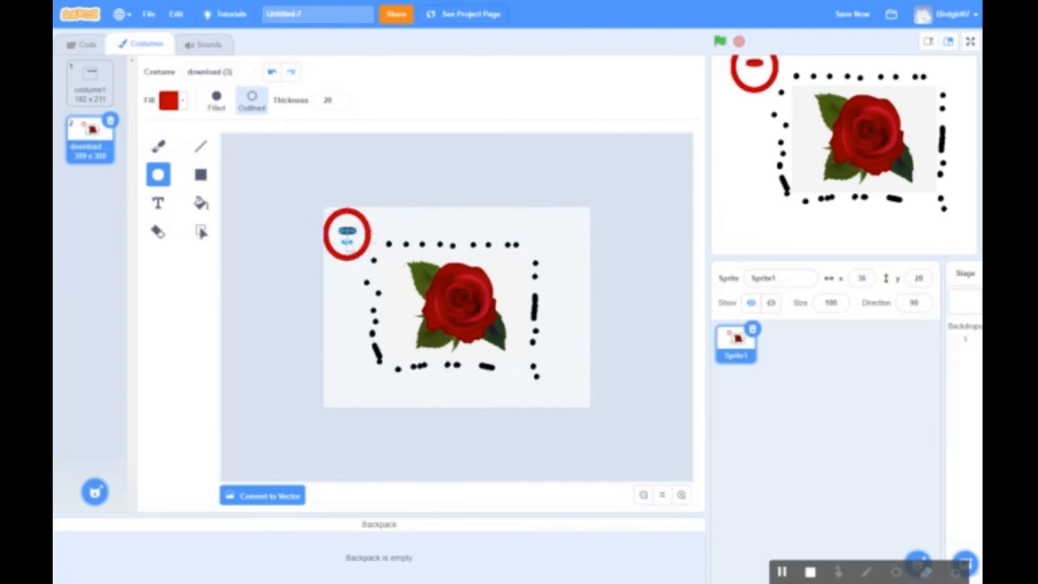
{"action": "key", "text": "Delete"}
{"action": "left_click", "coordinate": [201, 232]}
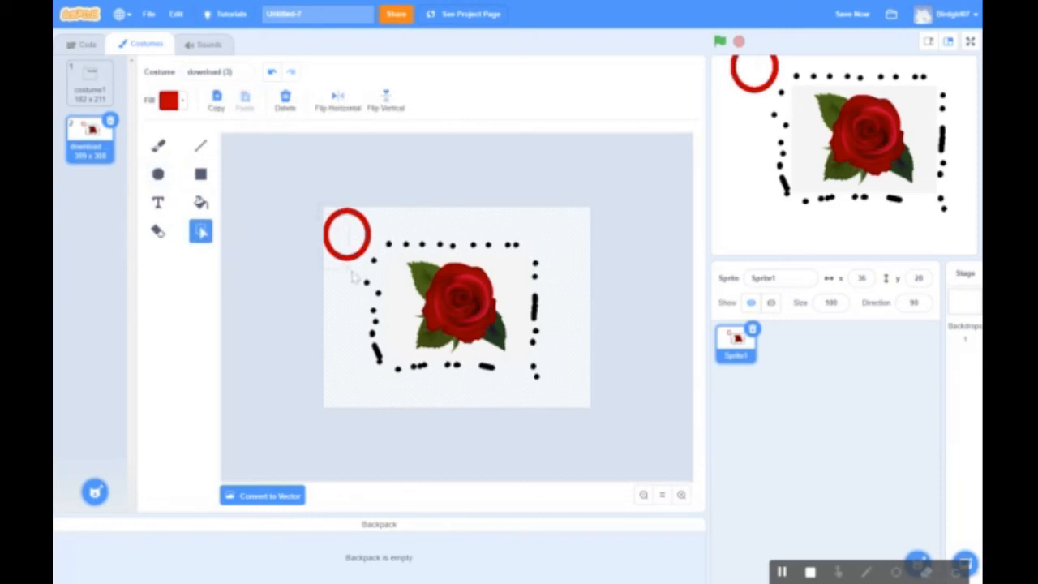
Drag most of the red circle off the rose costume, leaving only a small top-left arc, and check costume1
{"action": "left_click_drag", "start_coordinate": [373, 259], "coordinate": [466, 309]}
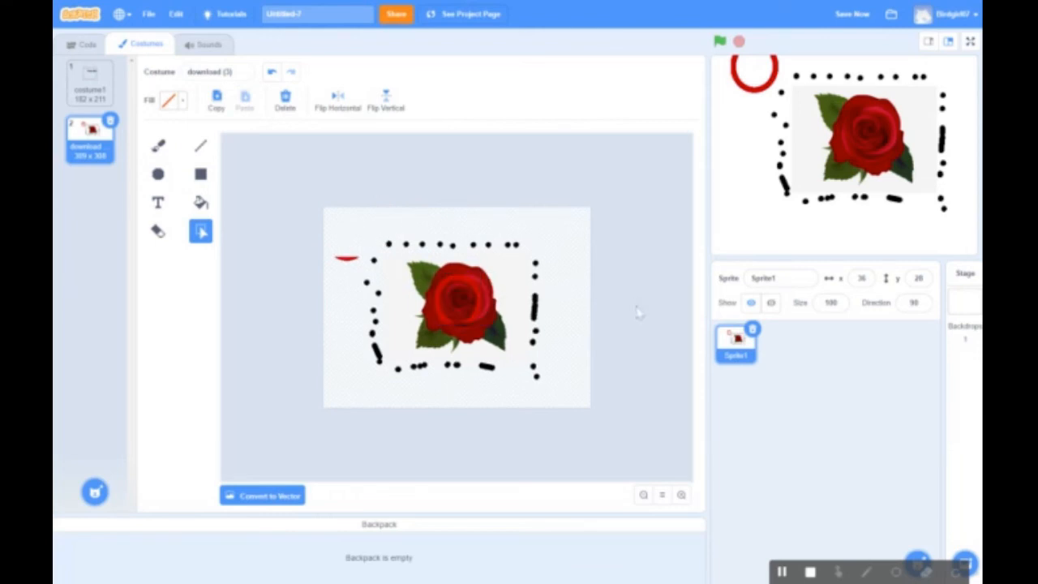
{"action": "left_click", "coordinate": [637, 312]}
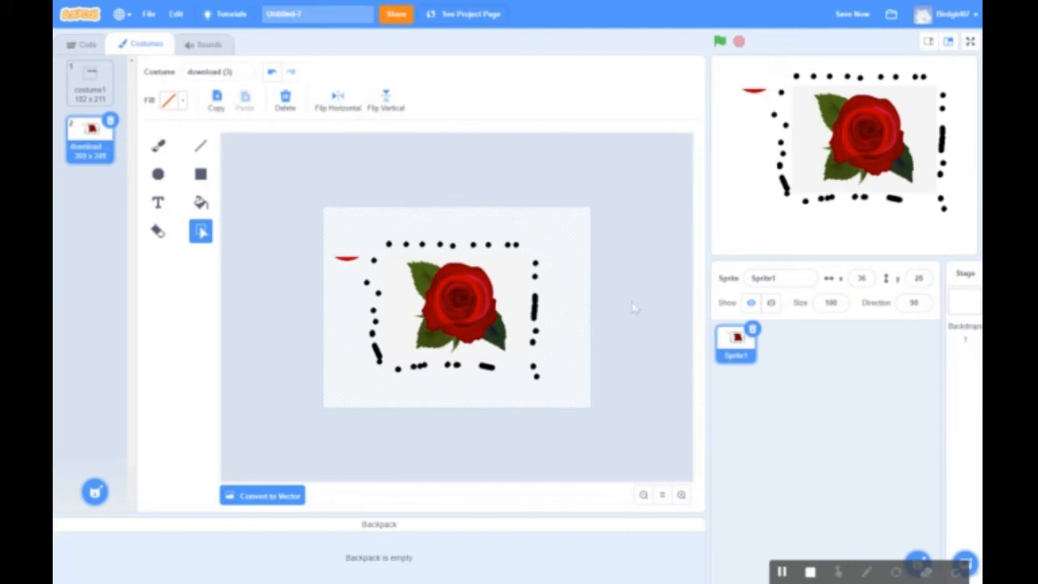
{"action": "left_click", "coordinate": [97, 91]}
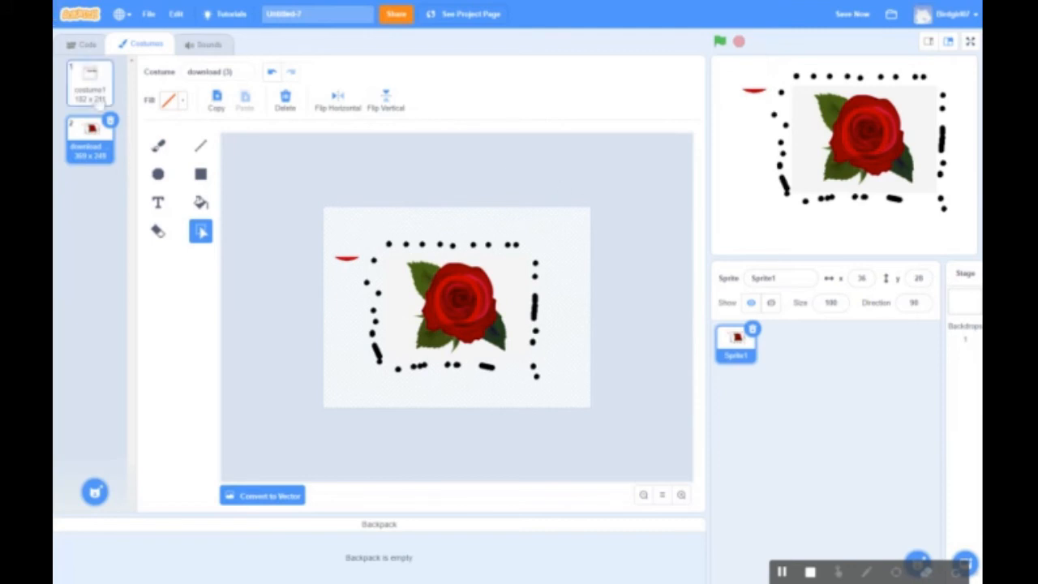
{"action": "left_click", "coordinate": [107, 138]}
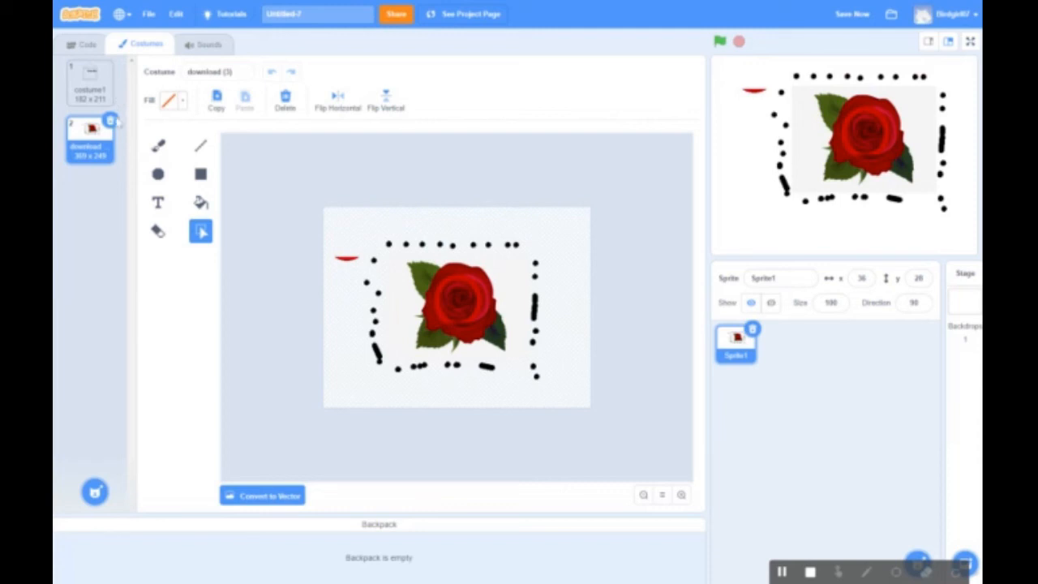
{"action": "left_click", "coordinate": [86, 45]}
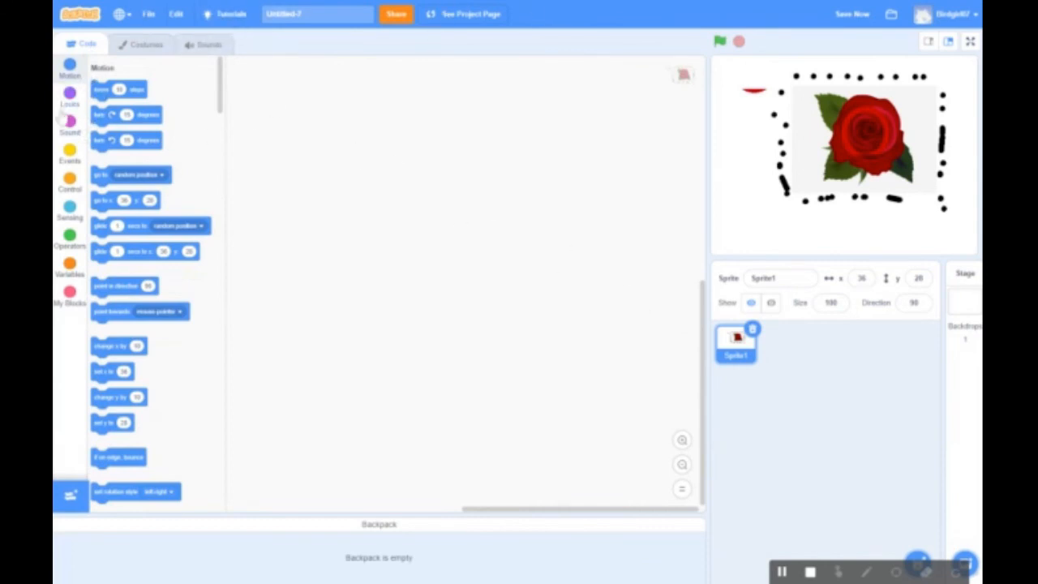
Start the script with a 'when green flag clicked' hat, discarding a trial 'play sound pop' block
{"action": "left_click", "coordinate": [70, 180]}
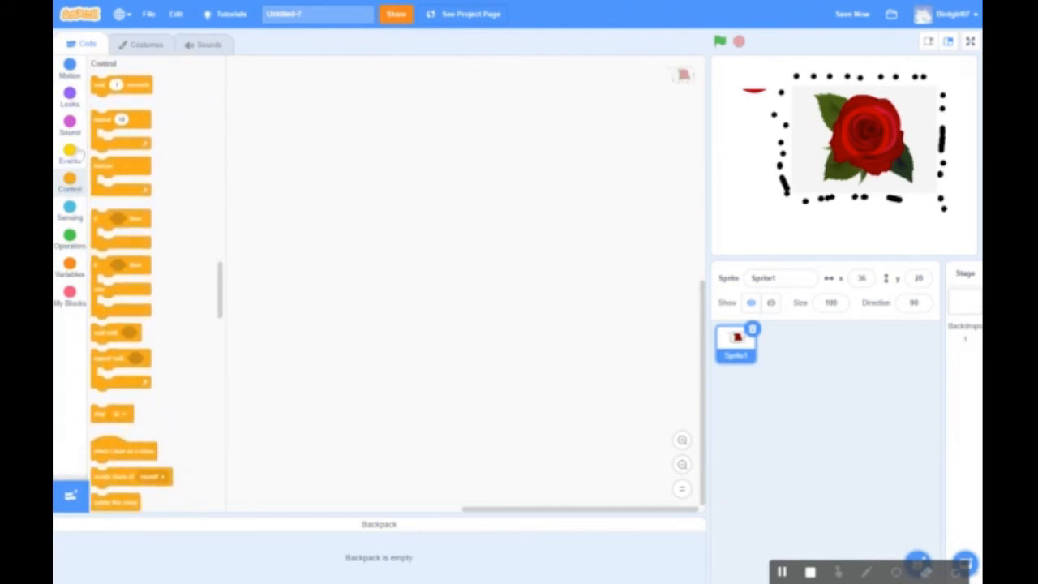
{"action": "left_click", "coordinate": [77, 156]}
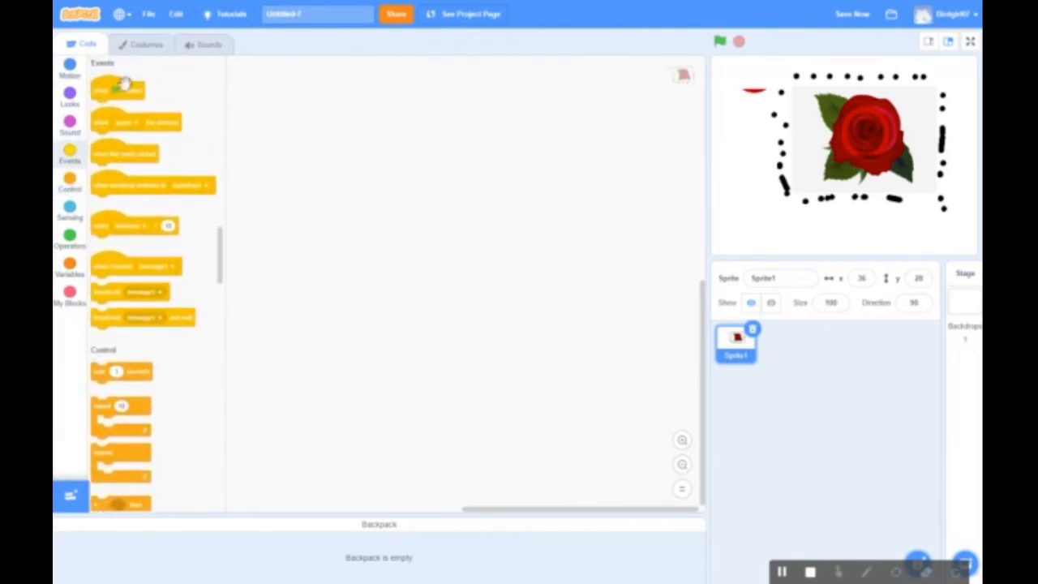
{"action": "left_click_drag", "start_coordinate": [121, 88], "coordinate": [469, 167]}
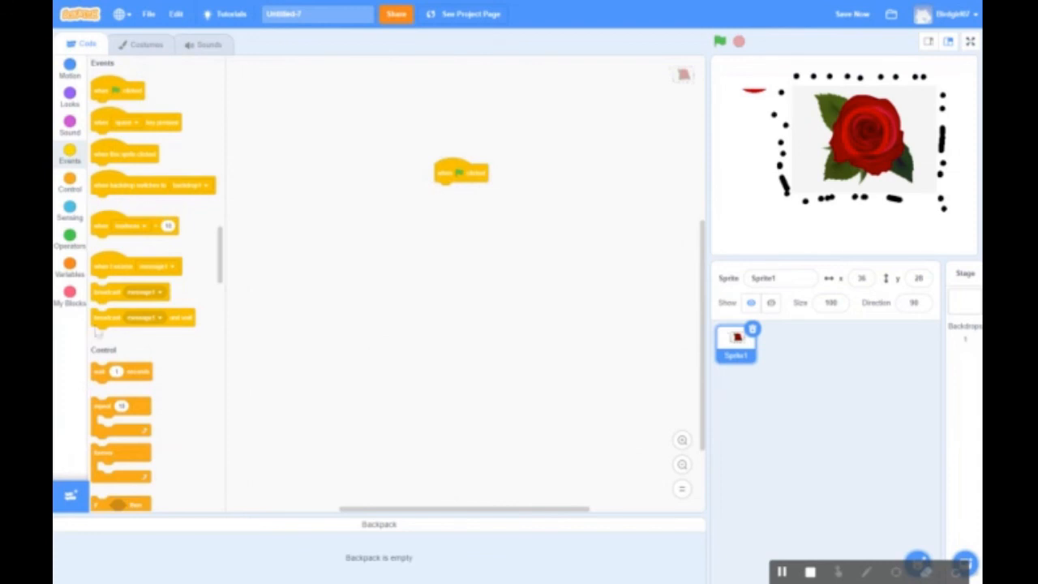
{"action": "left_click", "coordinate": [75, 124]}
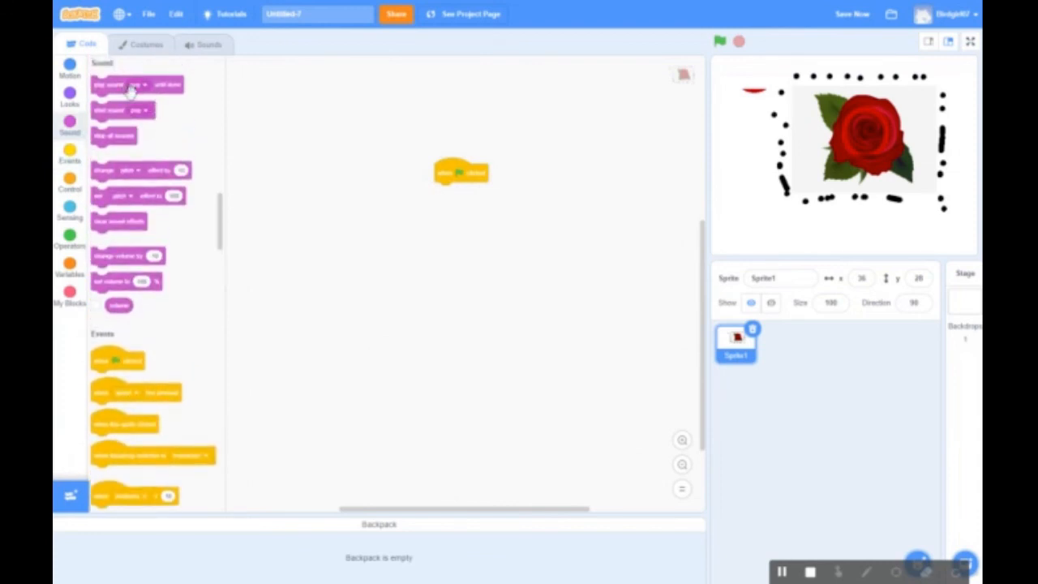
{"action": "left_click_drag", "start_coordinate": [128, 91], "coordinate": [169, 144]}
{"action": "left_click_drag", "start_coordinate": [248, 132], "coordinate": [146, 118]}
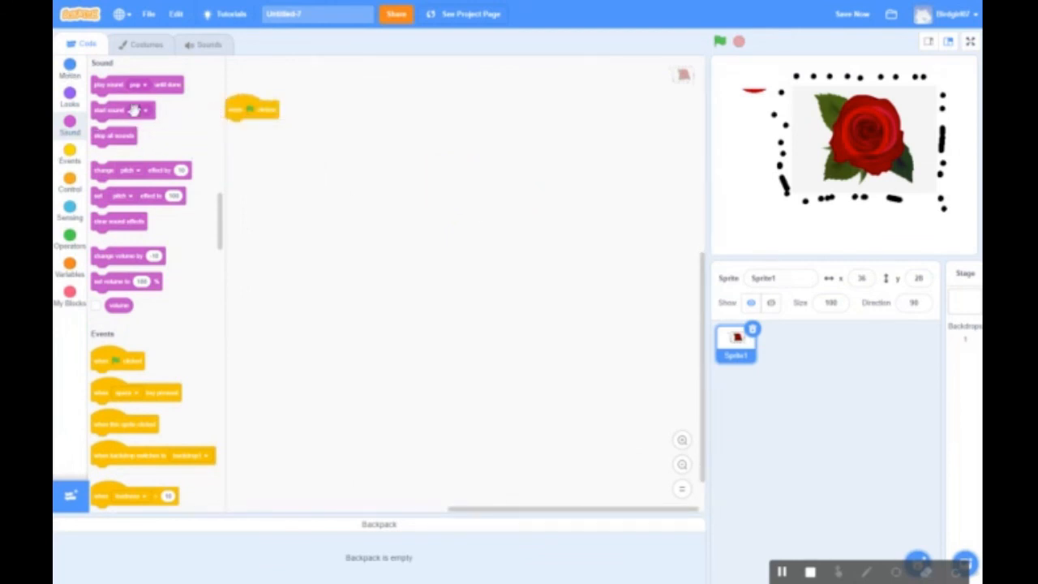
Stack 'move 10 steps', 'point in direction 90' and 'stop all' under the hat block
{"action": "left_click", "coordinate": [70, 68]}
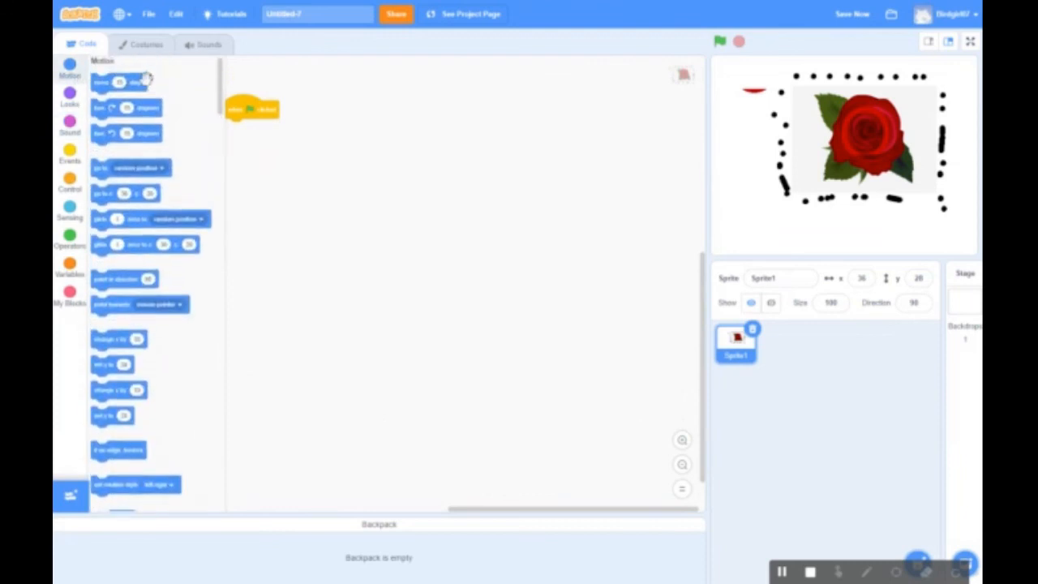
{"action": "left_click_drag", "start_coordinate": [122, 86], "coordinate": [284, 134]}
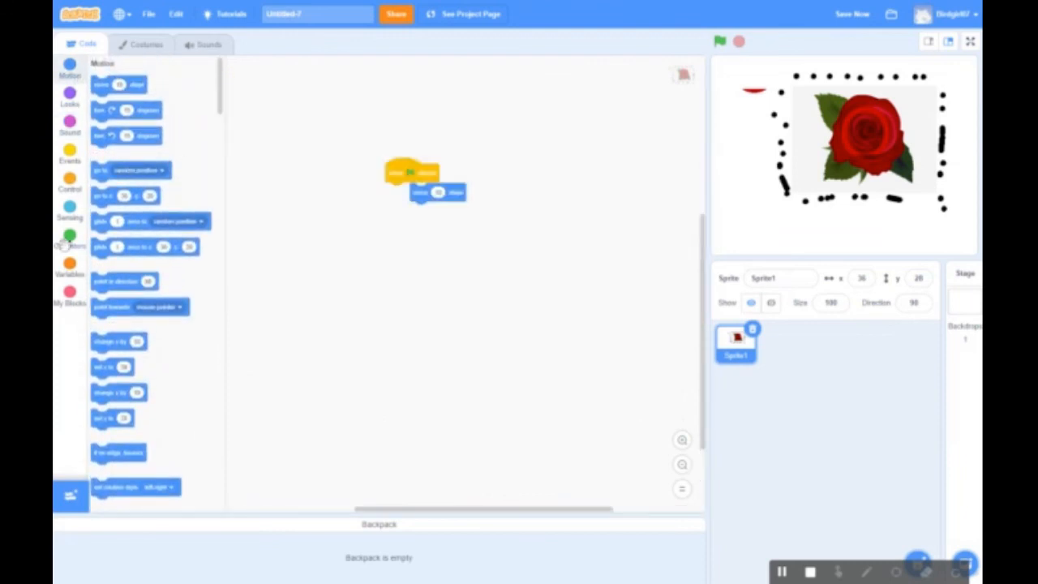
{"action": "left_click_drag", "start_coordinate": [118, 280], "coordinate": [406, 193]}
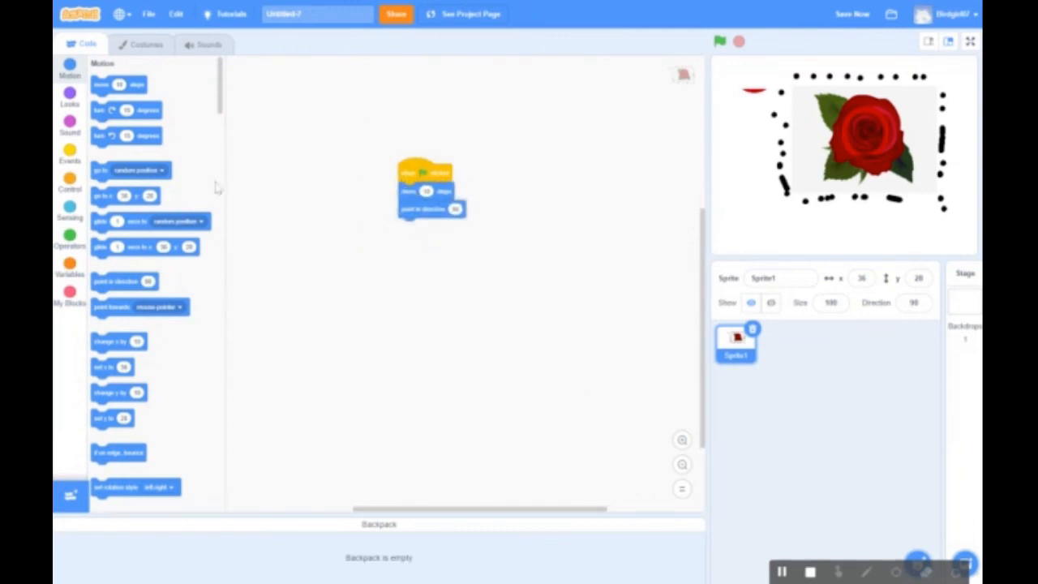
{"action": "left_click", "coordinate": [65, 183]}
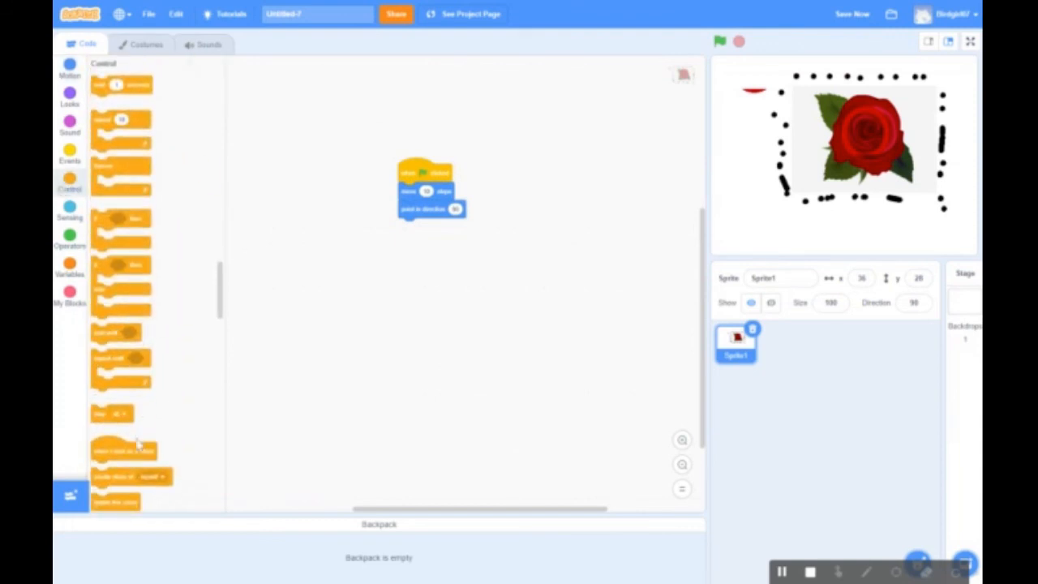
{"action": "left_click_drag", "start_coordinate": [114, 415], "coordinate": [430, 247]}
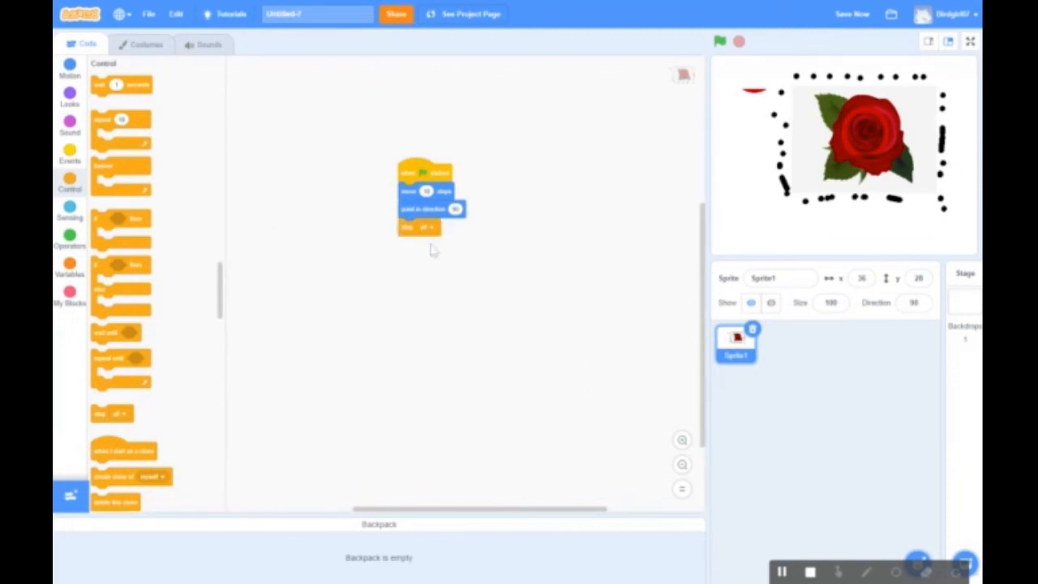
Run the script nine times with the green flag, then drag the rose back near centre (x -8, y 17)
{"action": "left_click", "coordinate": [719, 42]}
{"action": "left_click", "coordinate": [719, 44]}
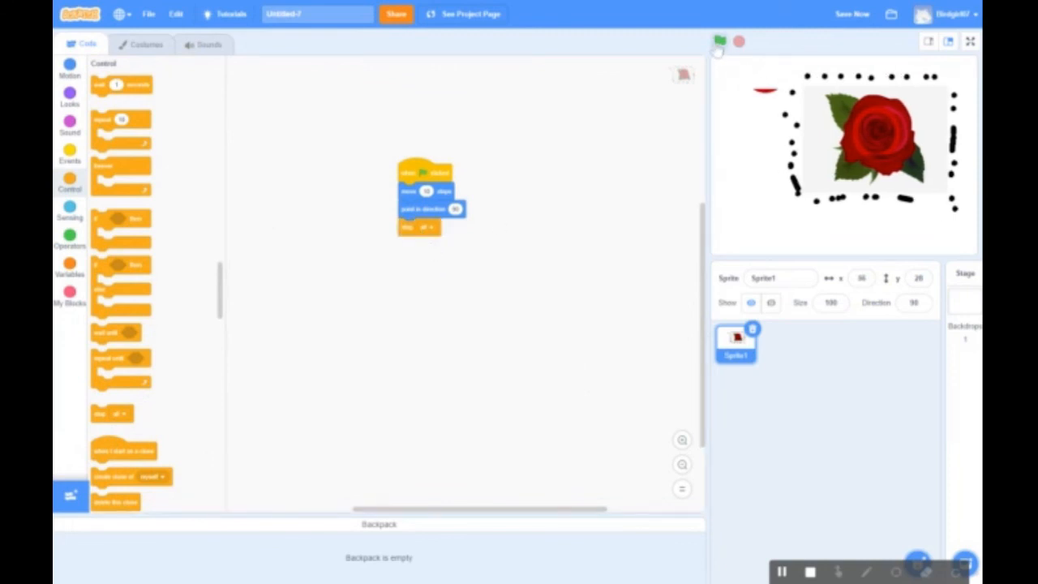
{"action": "left_click", "coordinate": [719, 45]}
{"action": "left_click", "coordinate": [719, 44]}
{"action": "left_click", "coordinate": [719, 45]}
{"action": "left_click", "coordinate": [719, 44]}
{"action": "left_click", "coordinate": [719, 45]}
{"action": "left_click", "coordinate": [719, 45]}
{"action": "left_click", "coordinate": [718, 45]}
{"action": "left_click", "coordinate": [718, 45]}
{"action": "left_click", "coordinate": [719, 45]}
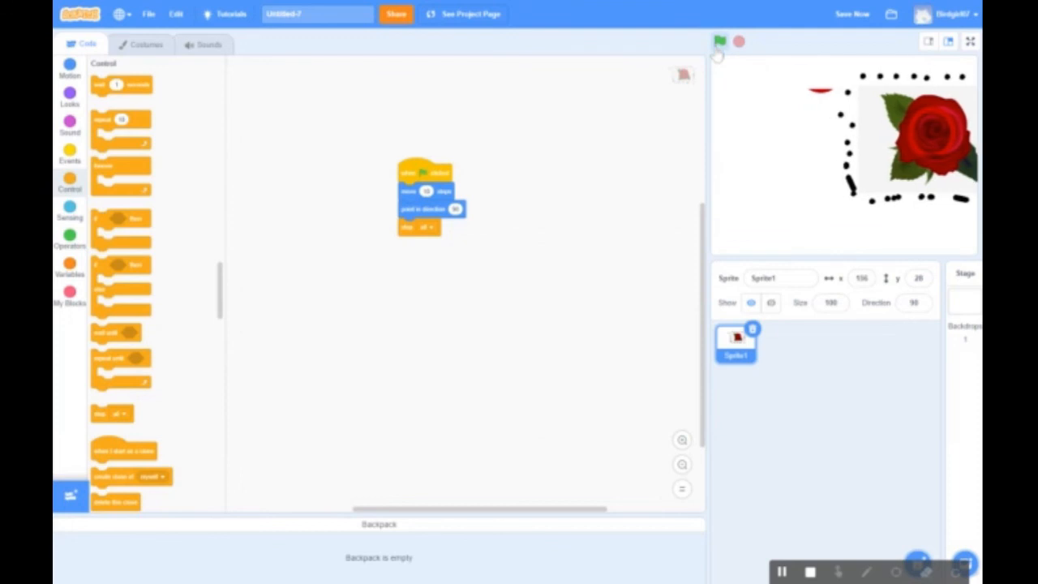
{"action": "left_click", "coordinate": [719, 46]}
{"action": "left_click", "coordinate": [718, 45]}
{"action": "left_click", "coordinate": [719, 46]}
{"action": "left_click", "coordinate": [719, 45]}
{"action": "left_click", "coordinate": [719, 45]}
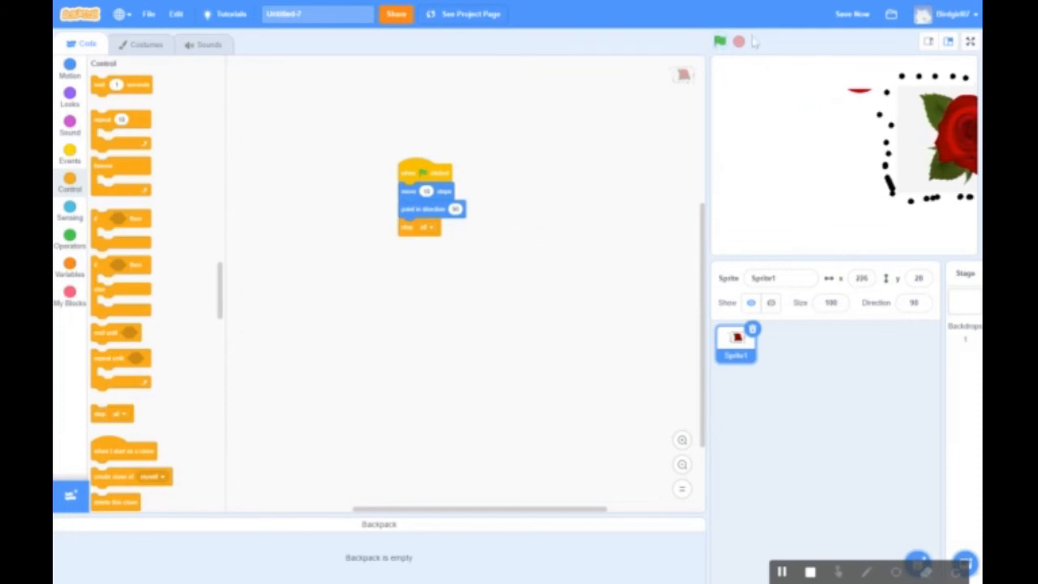
{"action": "left_click_drag", "start_coordinate": [906, 152], "coordinate": [774, 162]}
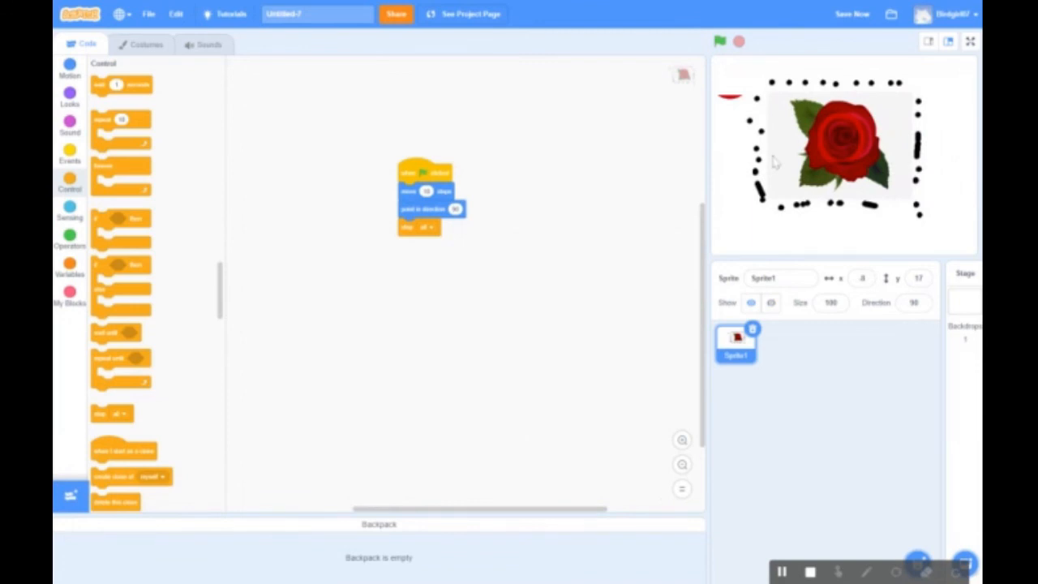